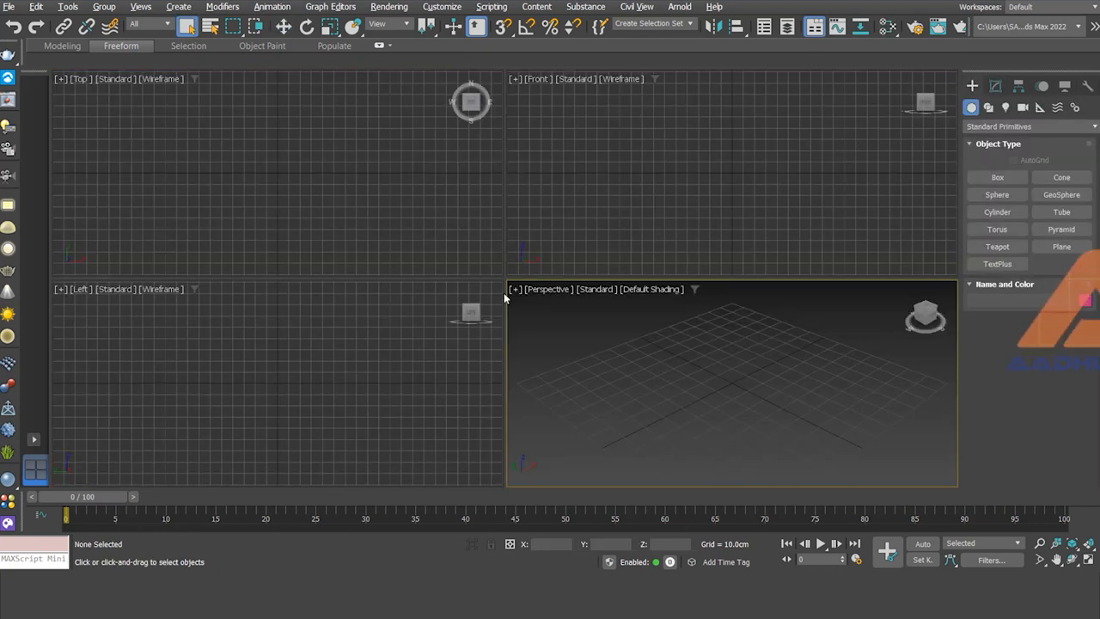
# Maximize the Top view and draw a narrow vertical box about 152 cm long, 16 cm wide and 12 cm high near the grid centre
pyautogui.click(290, 188)
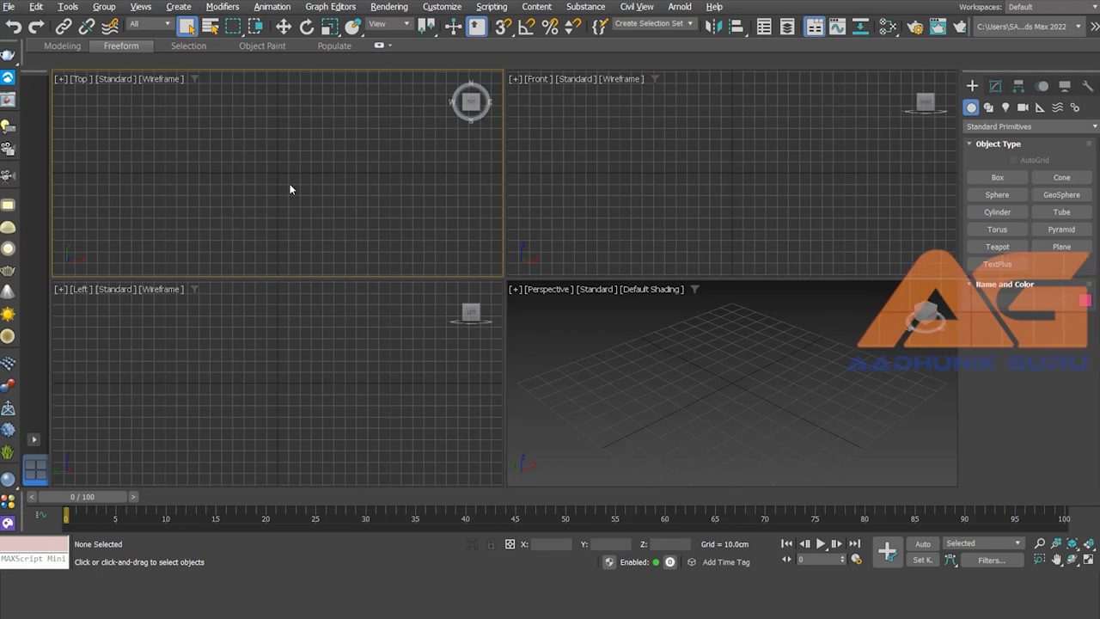
pyautogui.hotkey('alt', 'w')
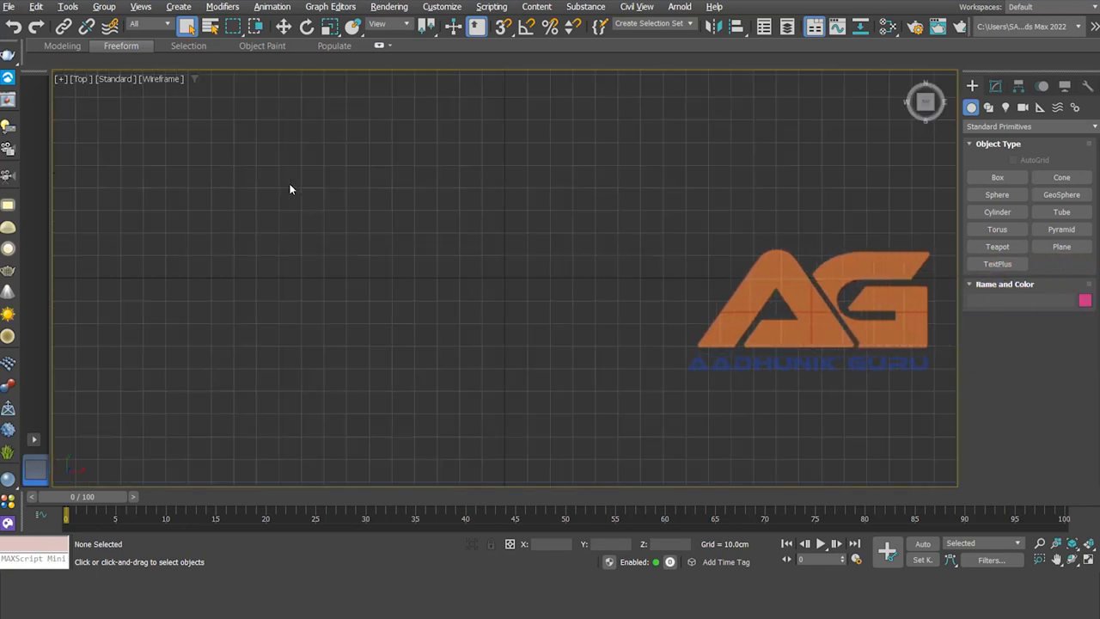
pyautogui.click(996, 178)
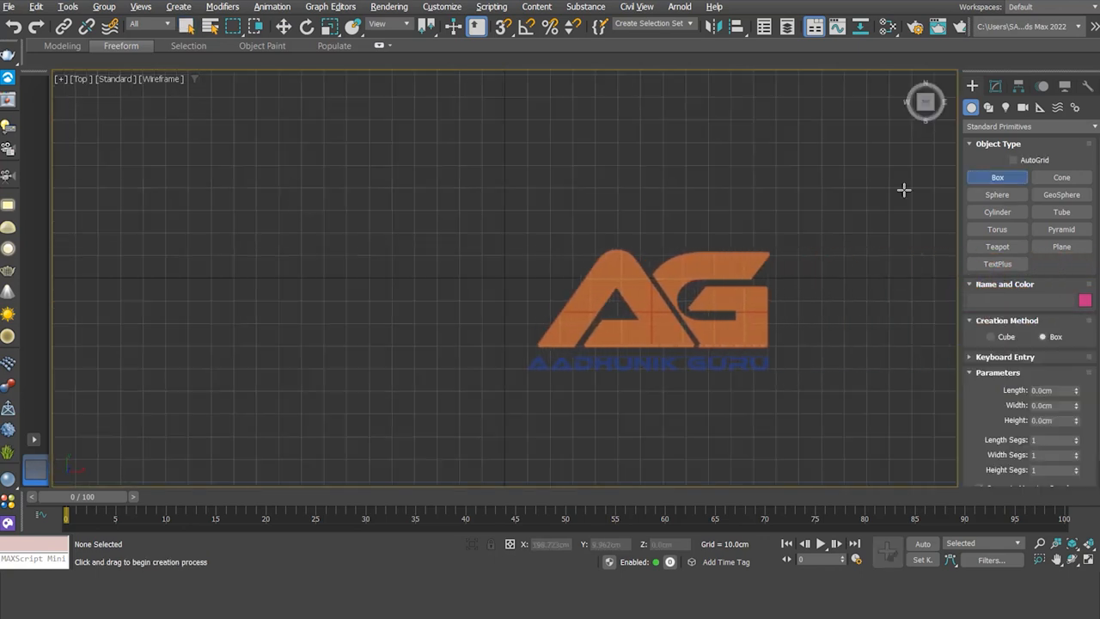
pyautogui.moveTo(498, 105); pyautogui.dragTo(533, 449)
pyautogui.click(655, 419)
# Set the box's length to 150 cm, width to 20 cm and height to 10 cm
pyautogui.moveTo(1067, 390); pyautogui.dragTo(1011, 390)
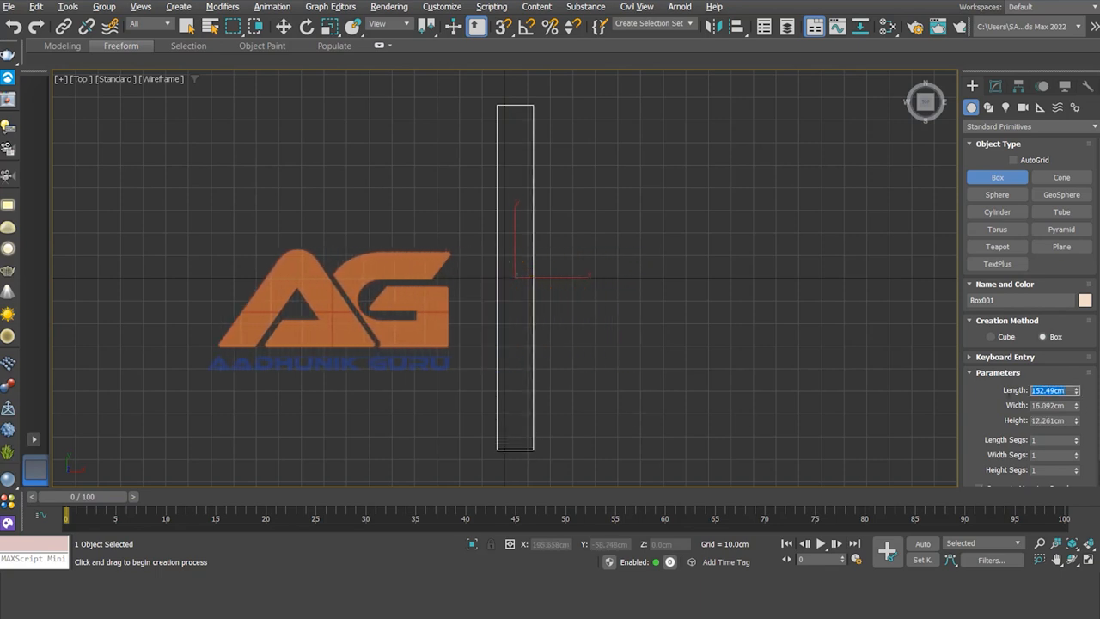
pyautogui.write('150')
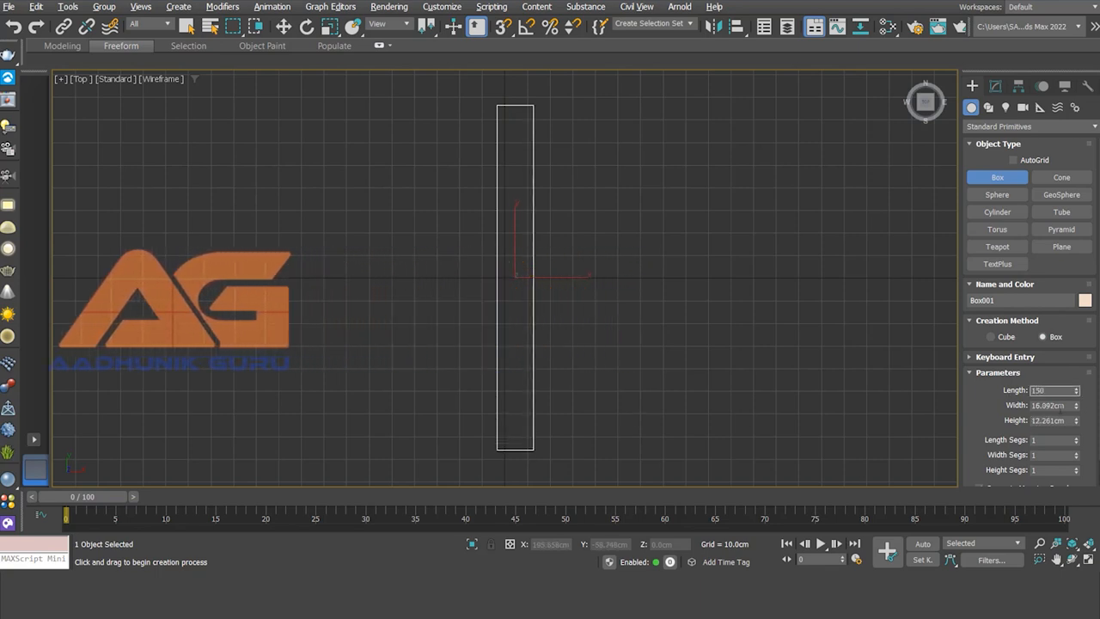
pyautogui.press('Tab')
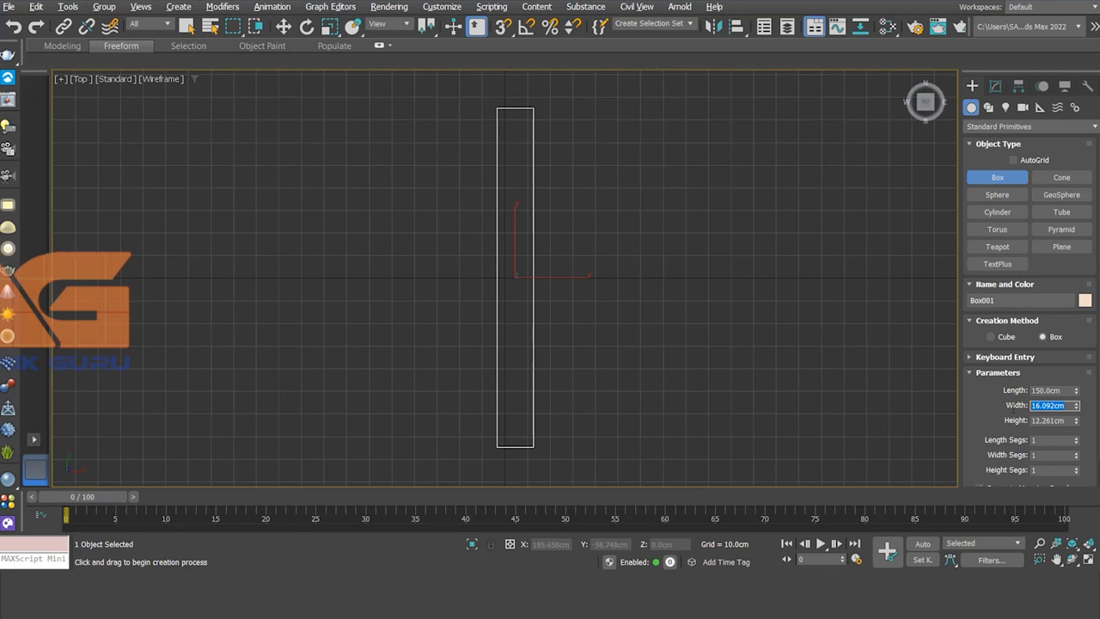
pyautogui.write('20')
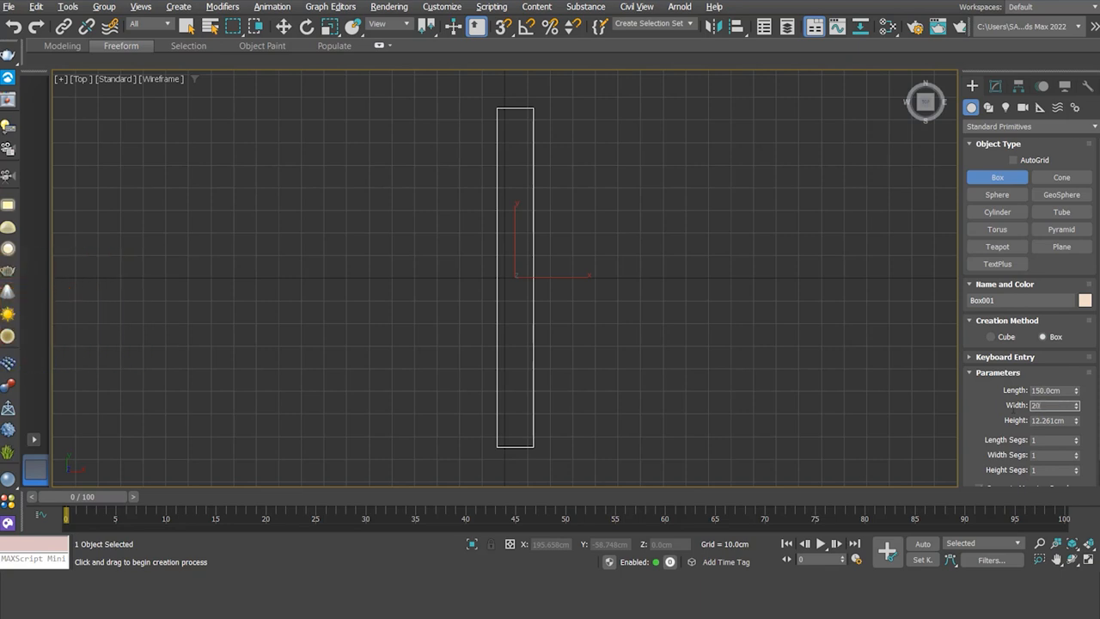
pyautogui.press('Tab')
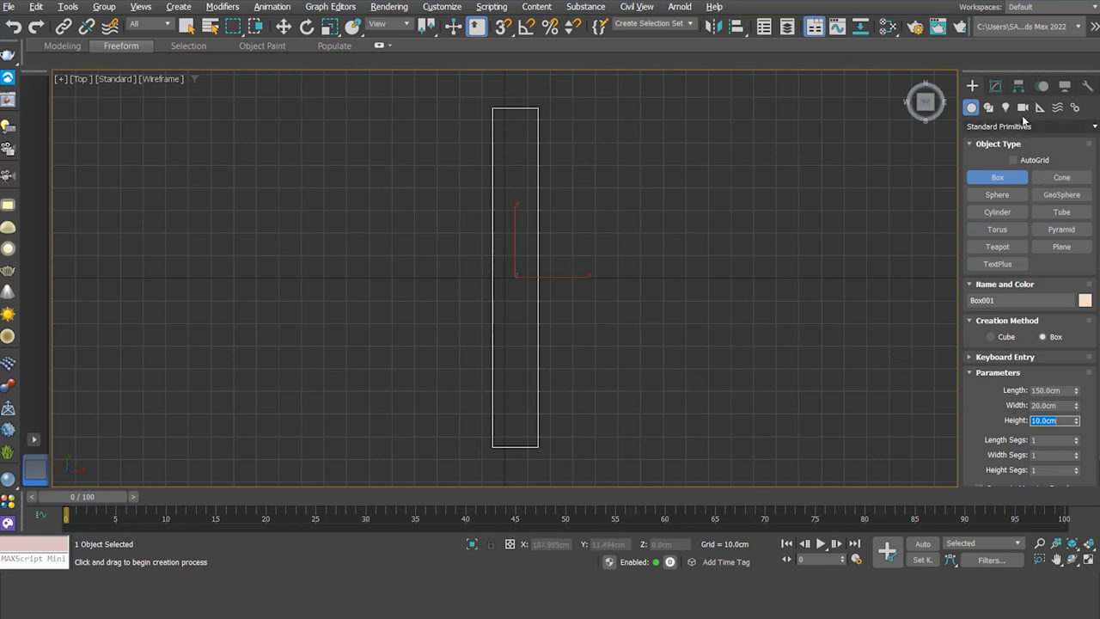
# Apply a Bend modifier to the box with the Y bend axis and an angle of 139
pyautogui.click(995, 86)
pyautogui.click(1035, 125)
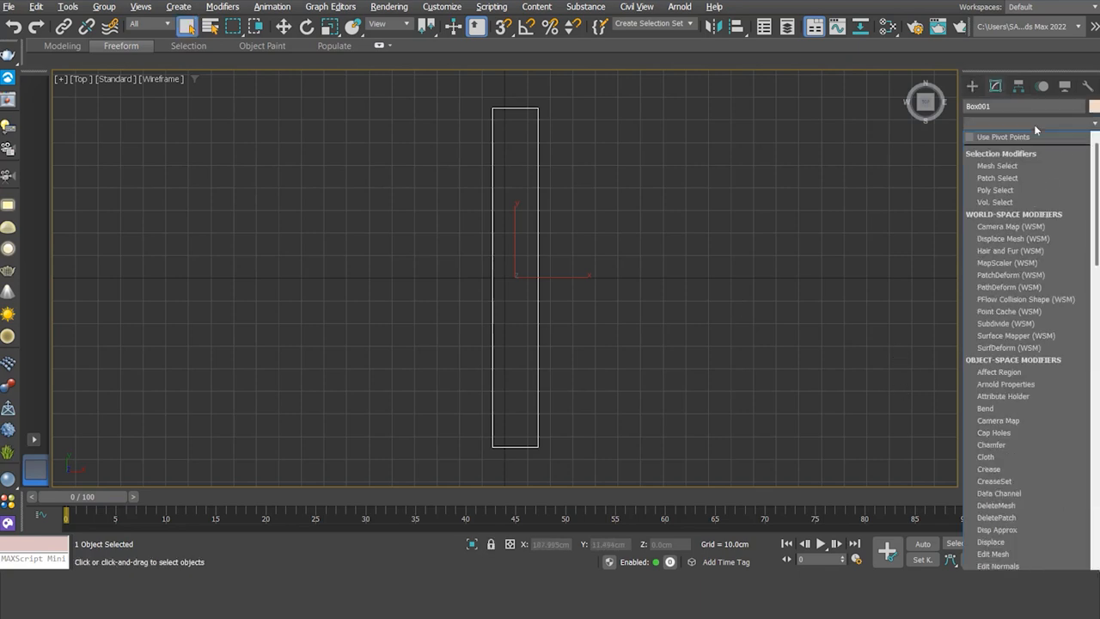
pyautogui.write('b')
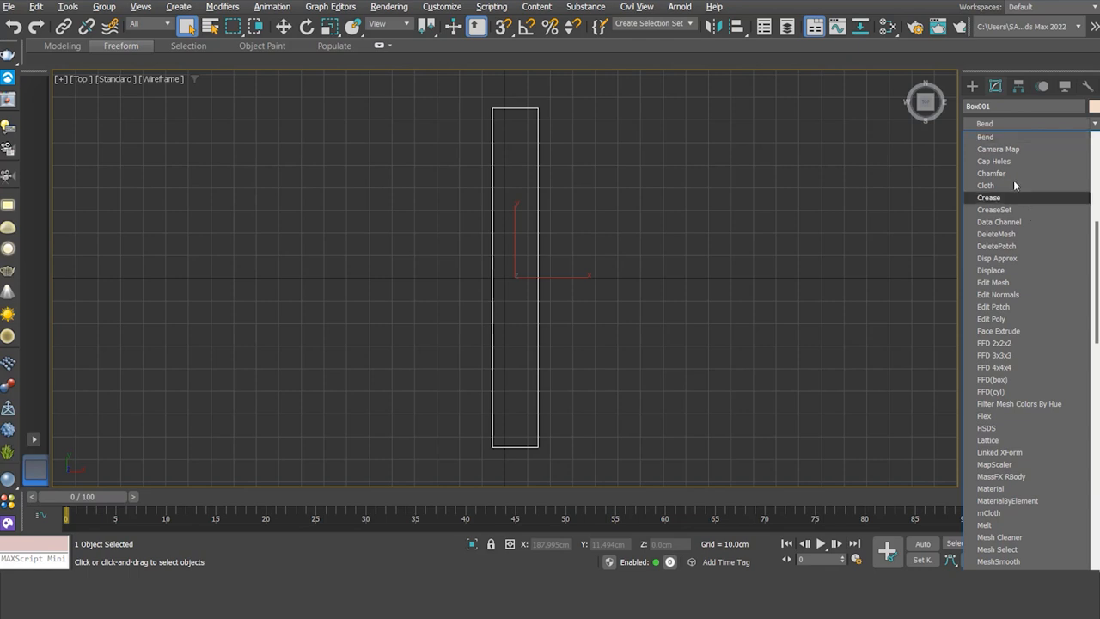
pyautogui.click(989, 139)
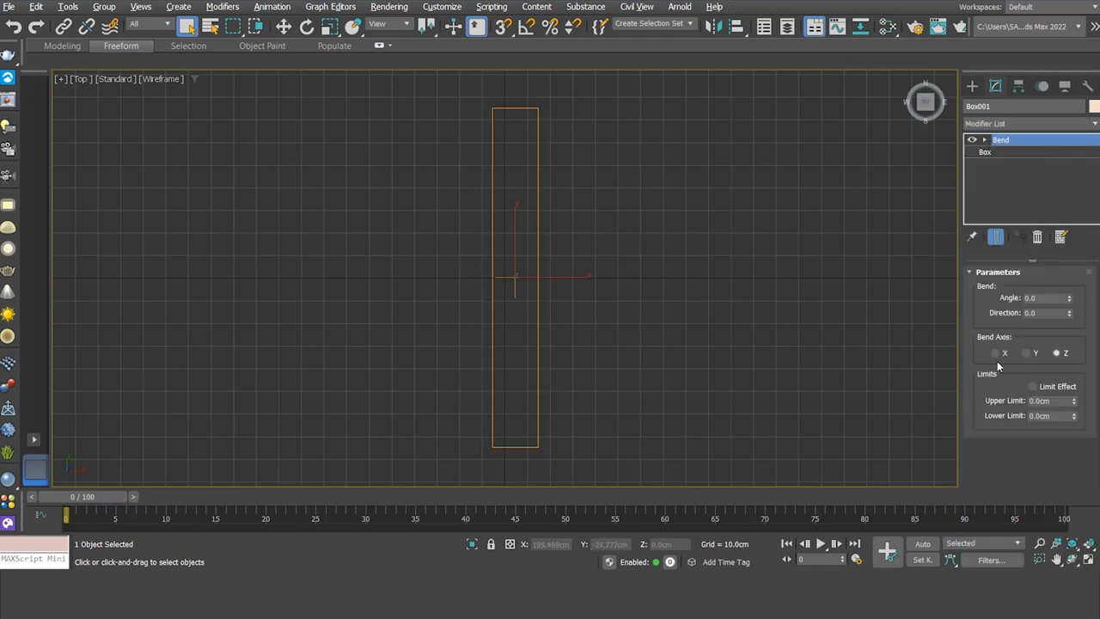
pyautogui.moveTo(1069, 298); pyautogui.dragTo(1065, 214)
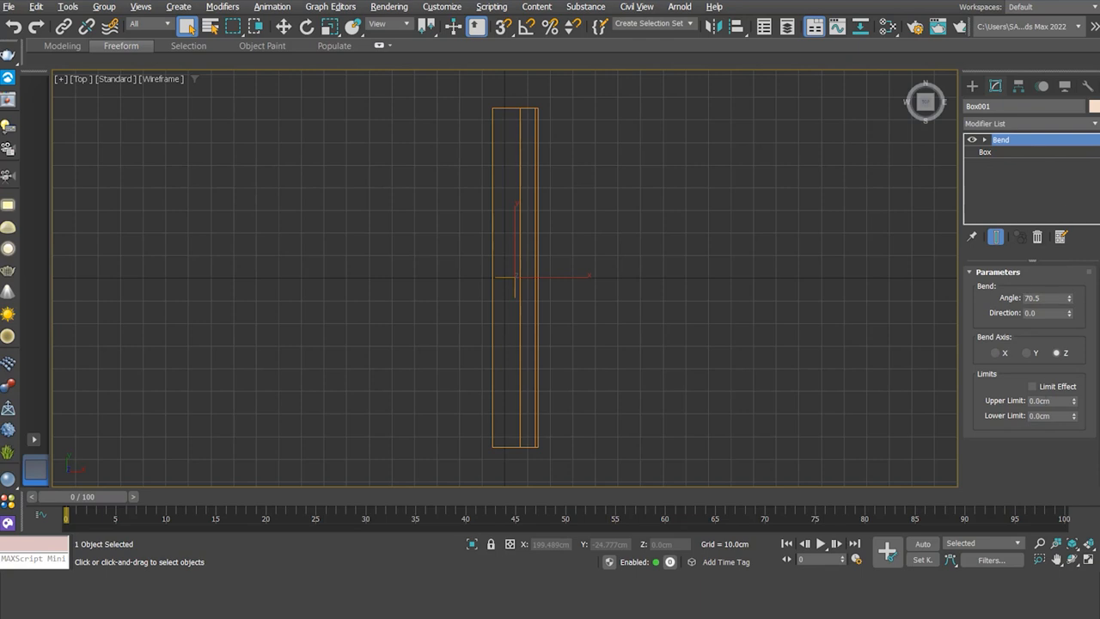
pyautogui.click(1028, 353)
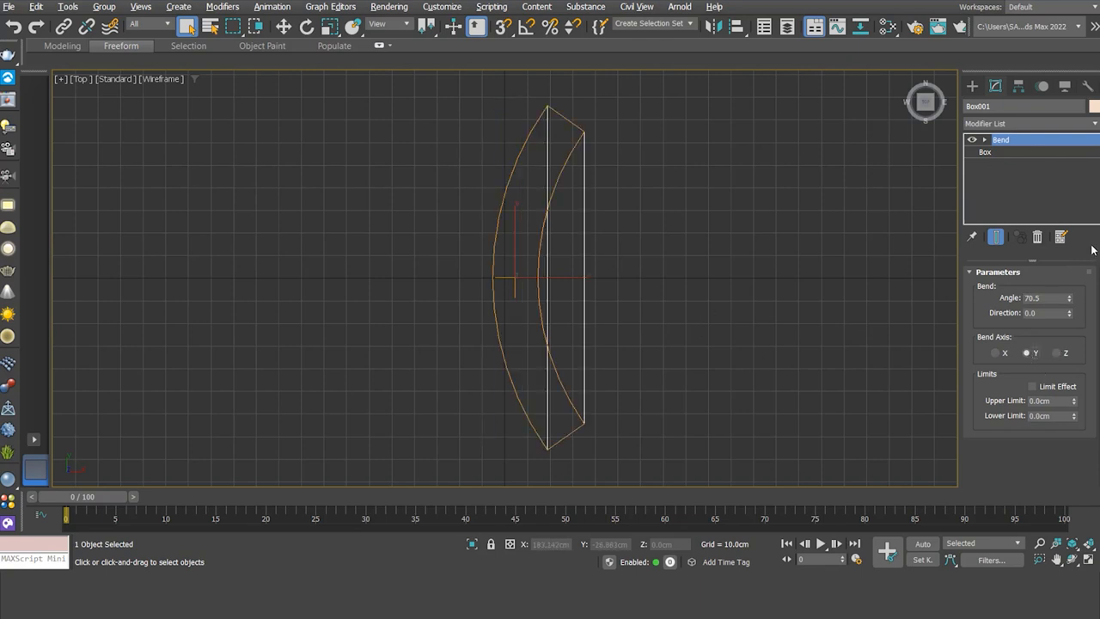
pyautogui.moveTo(1070, 298); pyautogui.dragTo(1080, 215)
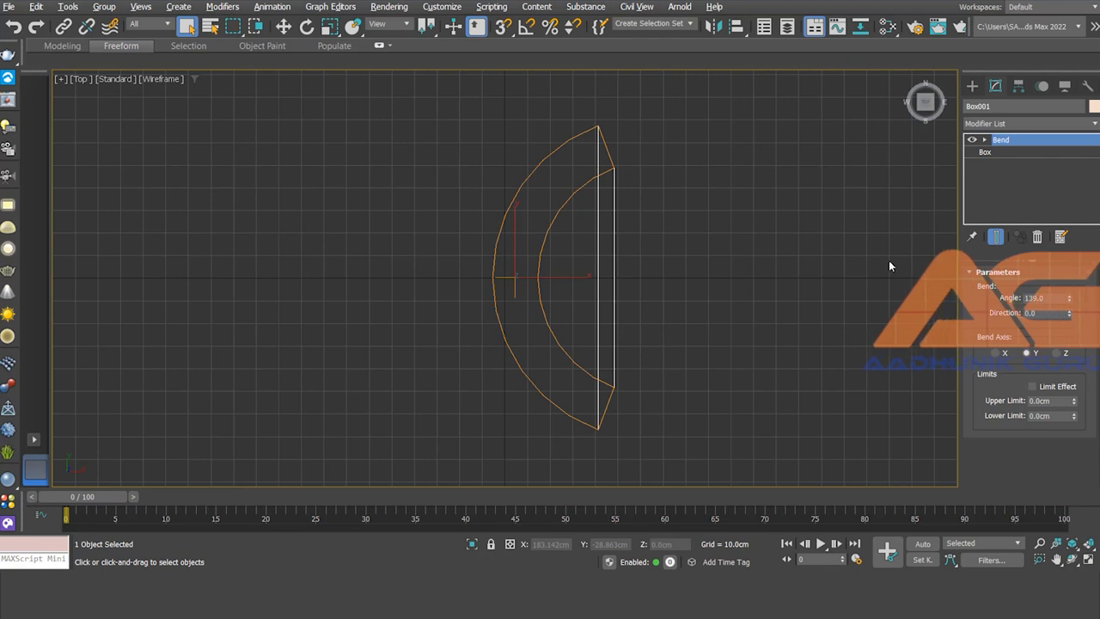
# Set the base box's length segments to 25, deselect it and display the Top view with default shading
pyautogui.click(984, 151)
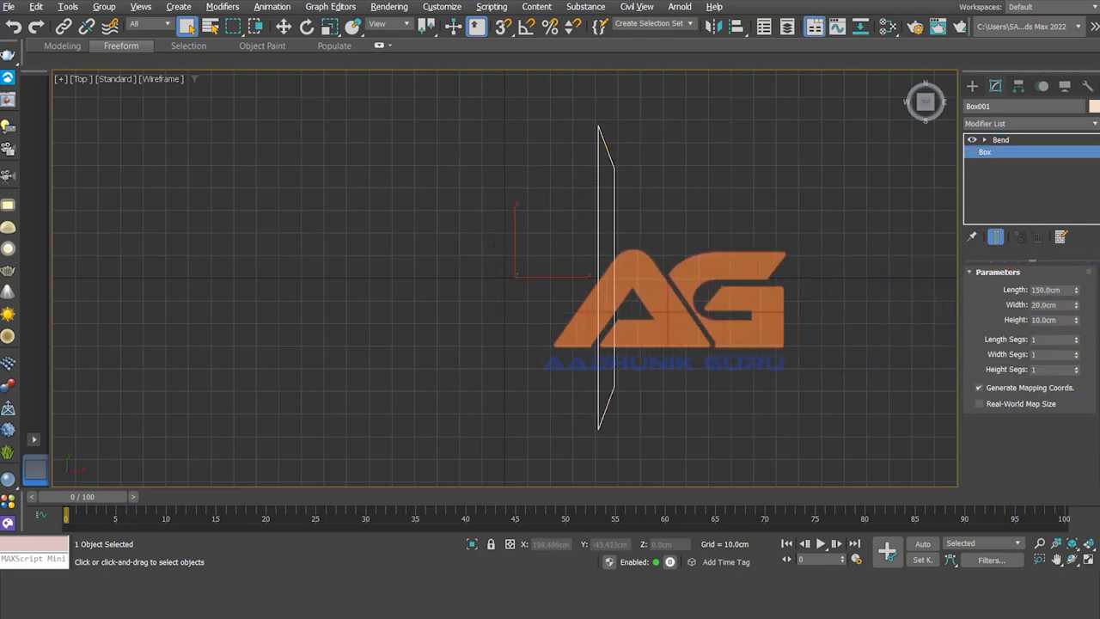
pyautogui.moveTo(1059, 339); pyautogui.dragTo(980, 336)
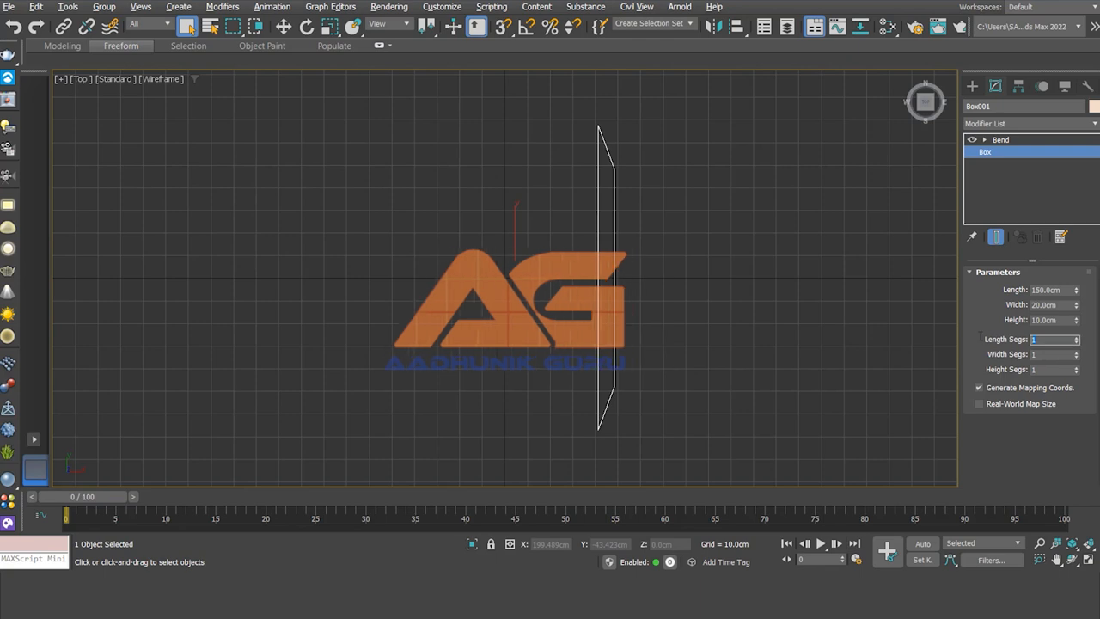
pyautogui.write('25')
pyautogui.press('Return')
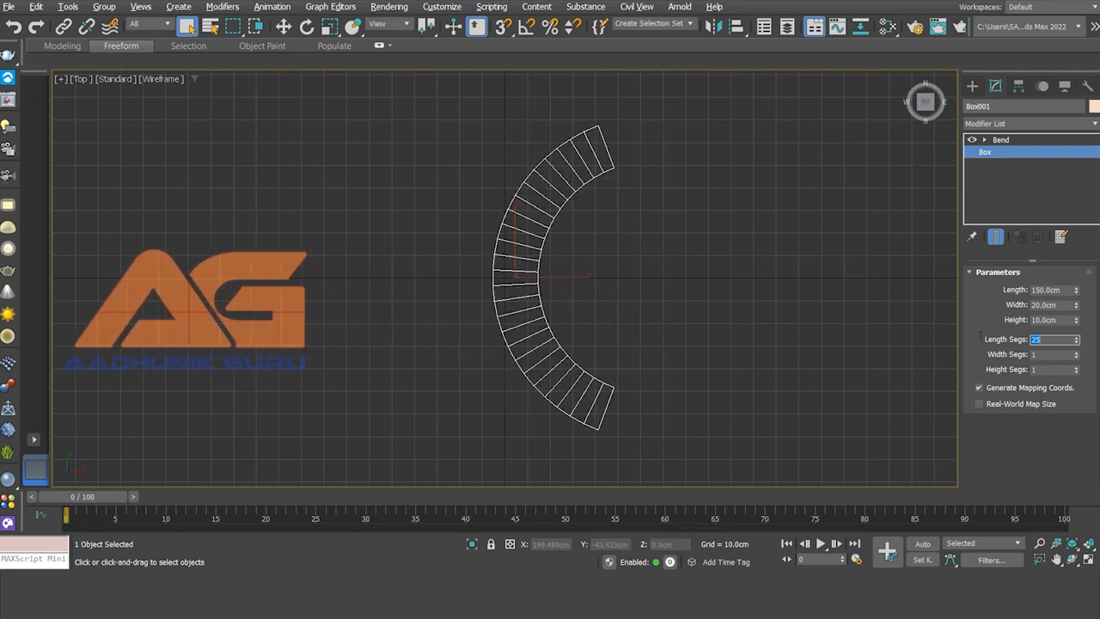
pyautogui.click(760, 302)
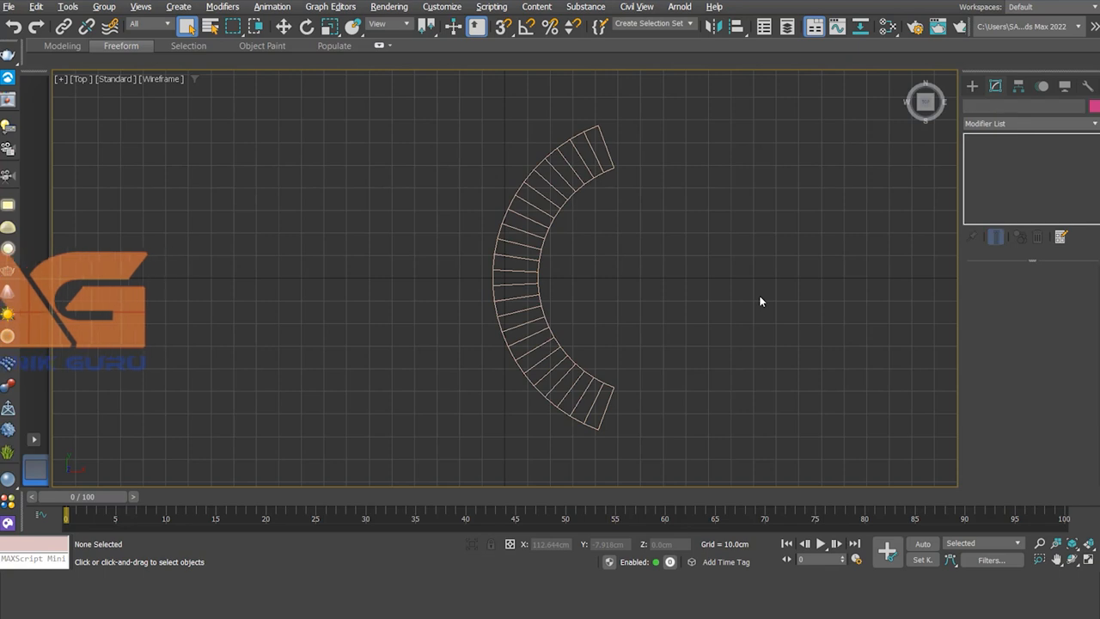
pyautogui.press('F3')
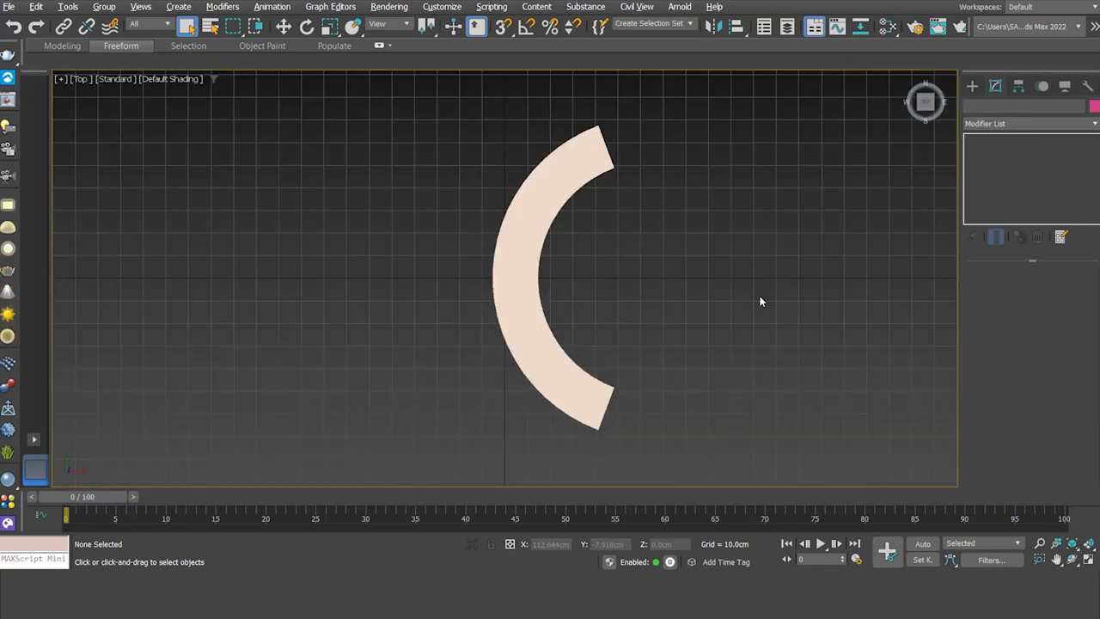
# Switch to the Compact Material Editor and change the first sample material to VRayMtl
pyautogui.press('m')
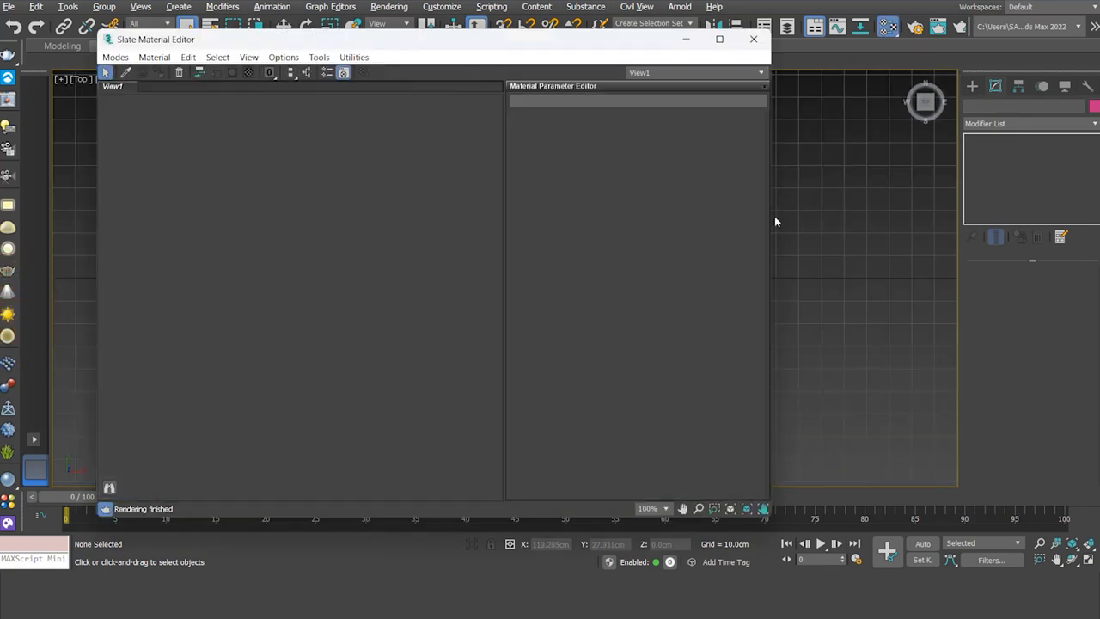
pyautogui.click(113, 58)
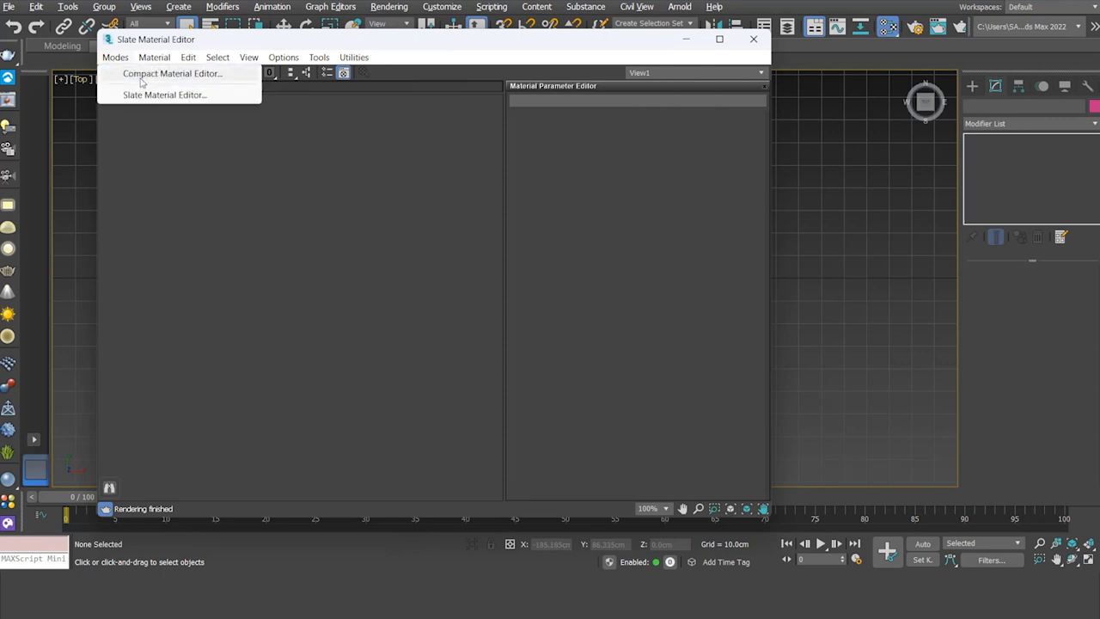
pyautogui.click(142, 74)
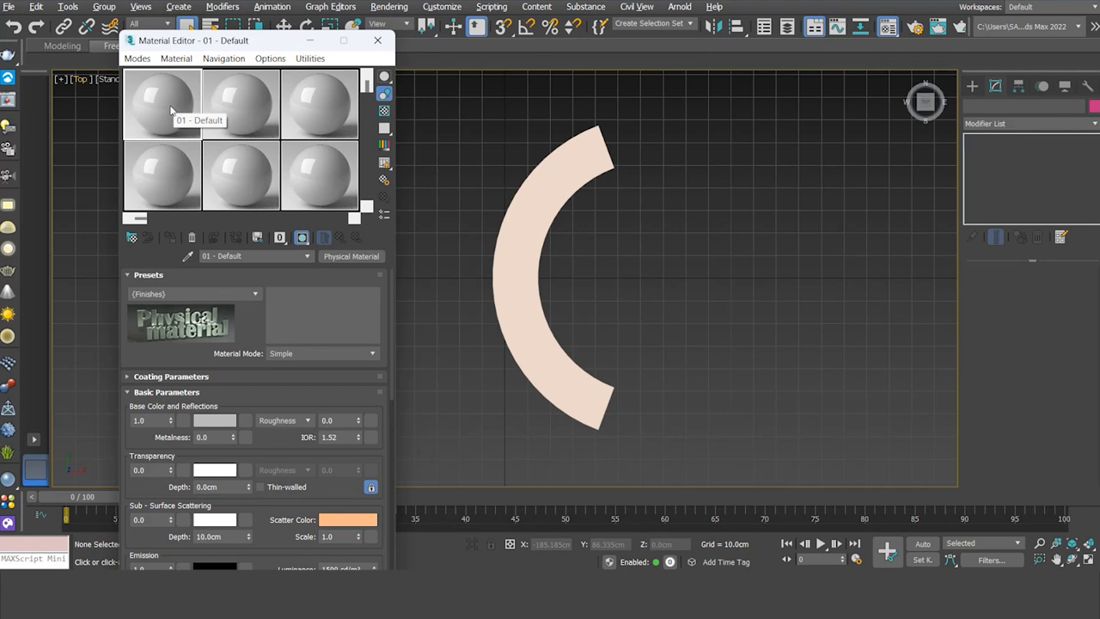
pyautogui.click(350, 256)
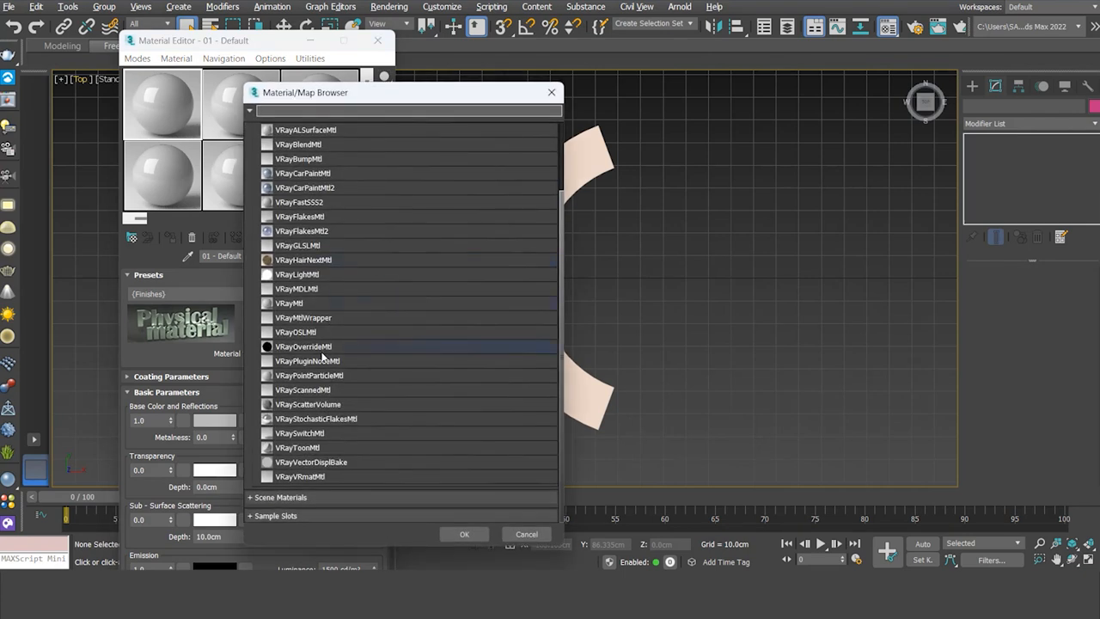
pyautogui.doubleClick(293, 302)
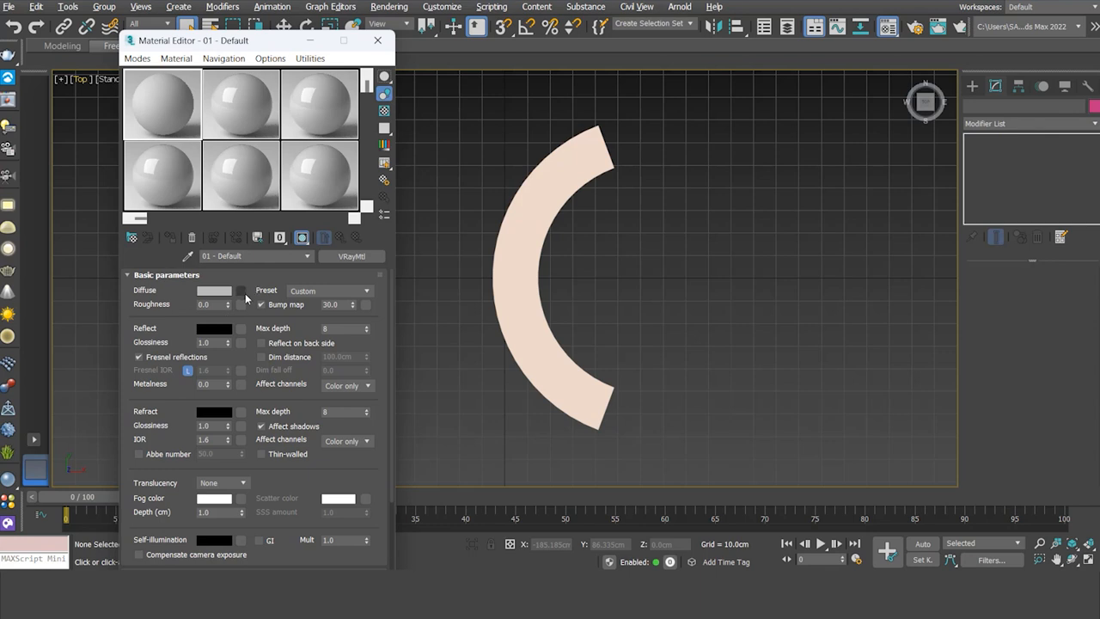
# Load the Road image into a VRayBitmap diffuse map and assign the material to the bent box
pyautogui.click(241, 292)
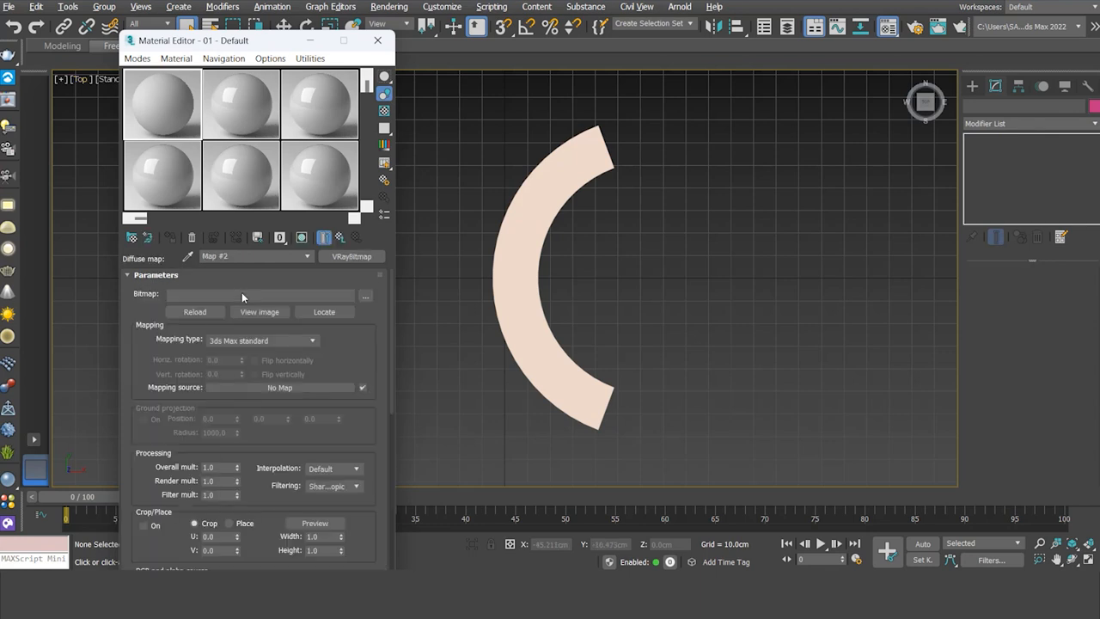
pyautogui.click(364, 298)
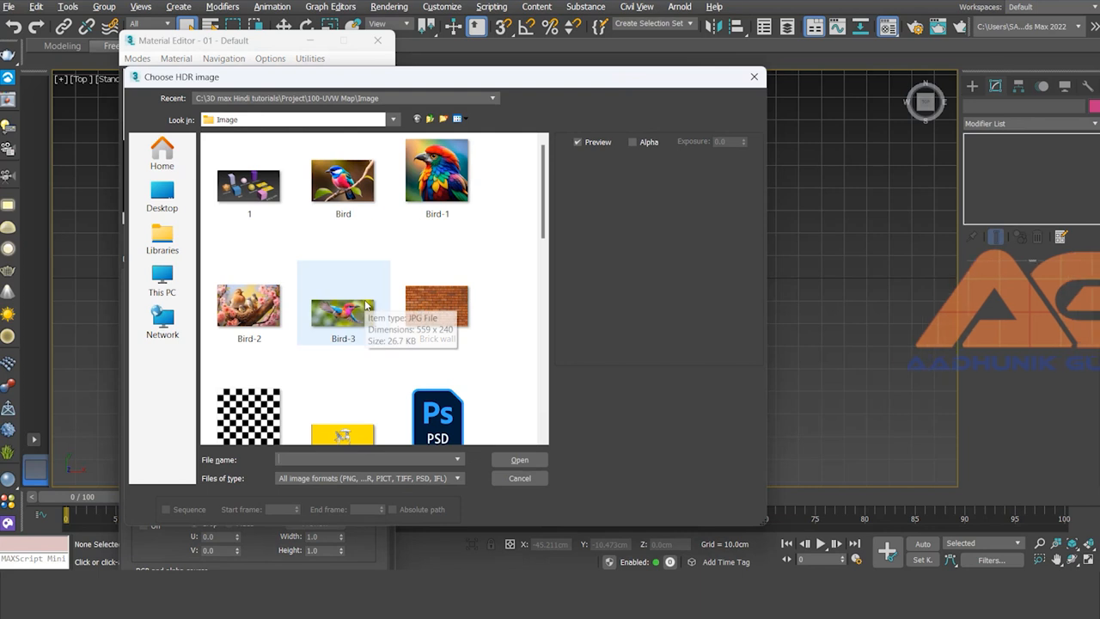
pyautogui.scroll(-3, 381, 365)
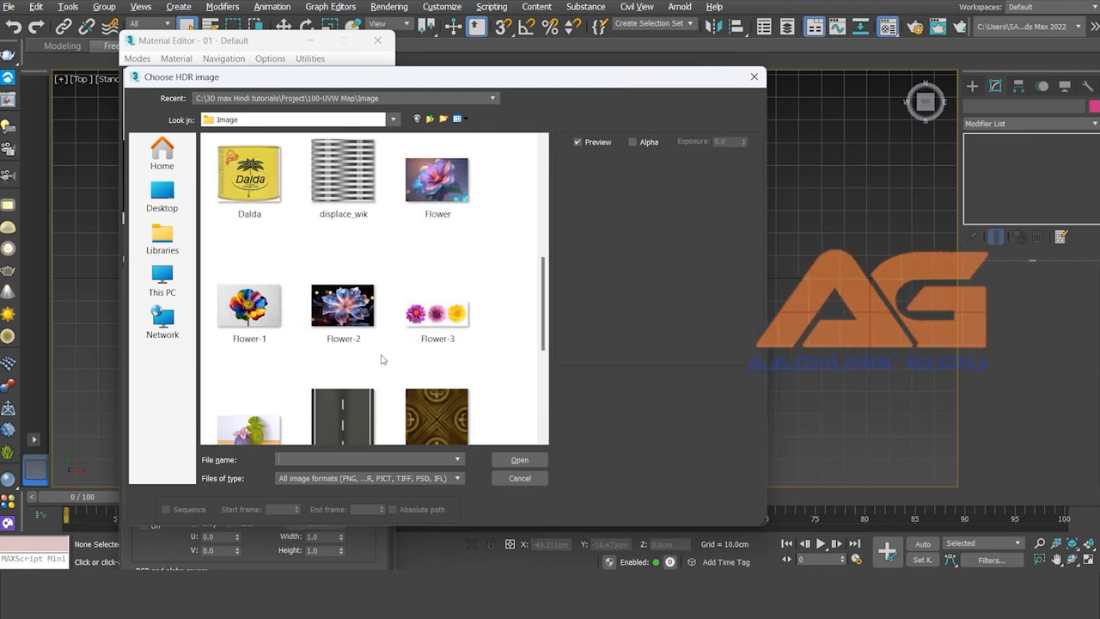
pyautogui.click(345, 407)
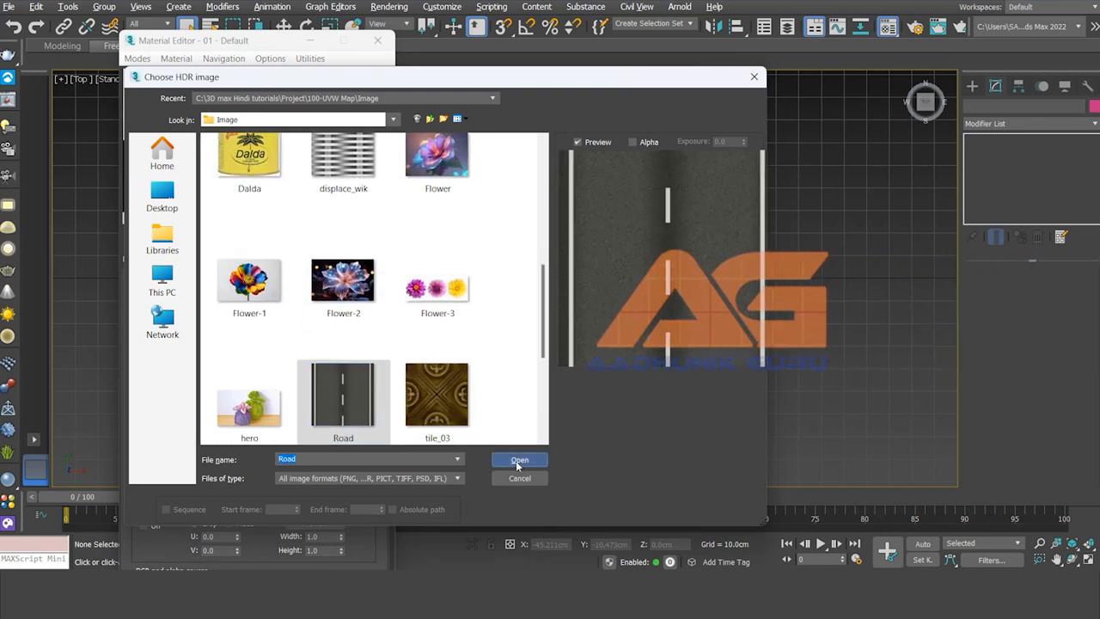
pyautogui.click(518, 460)
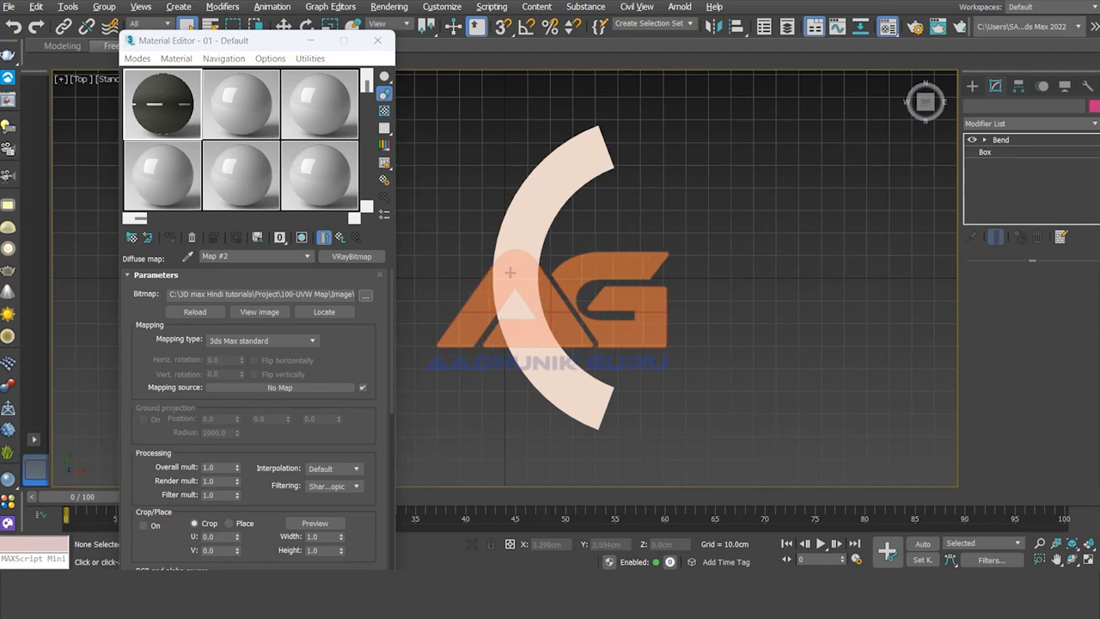
pyautogui.click(545, 180)
pyautogui.click(169, 237)
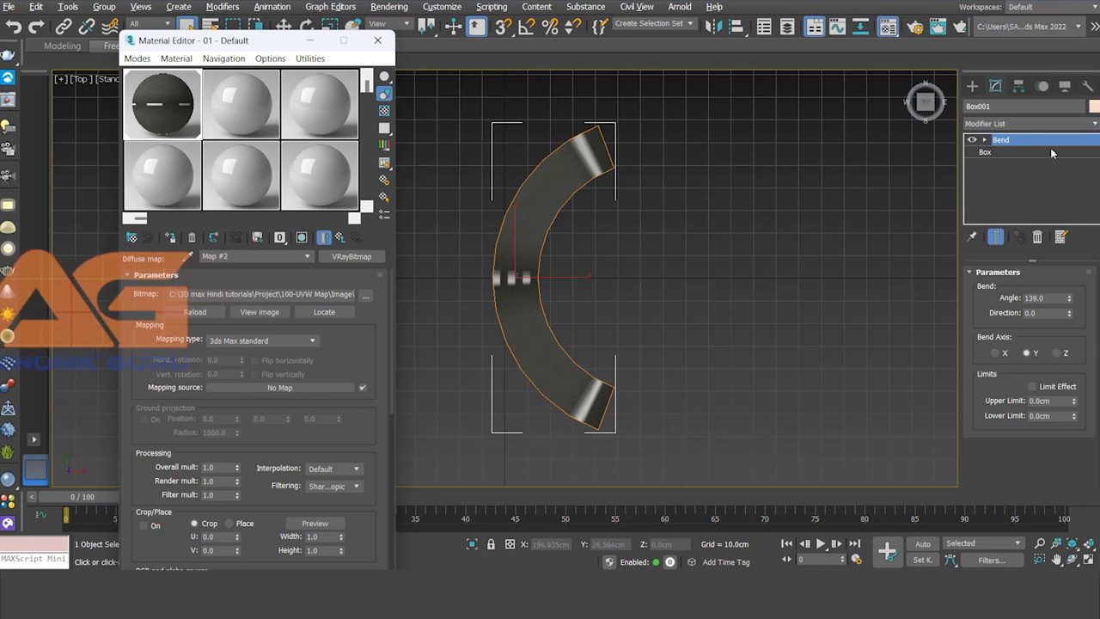
# Add a planar UVW Map modifier above the Bend on the box and turn off the modifier's effect
pyautogui.click(1033, 122)
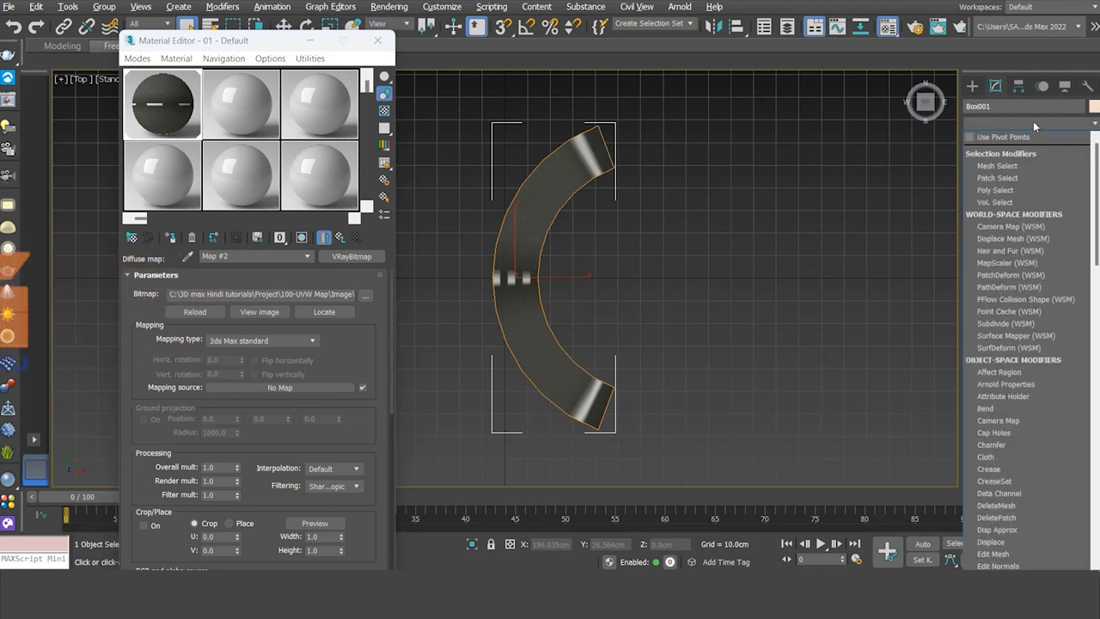
pyautogui.press('u')
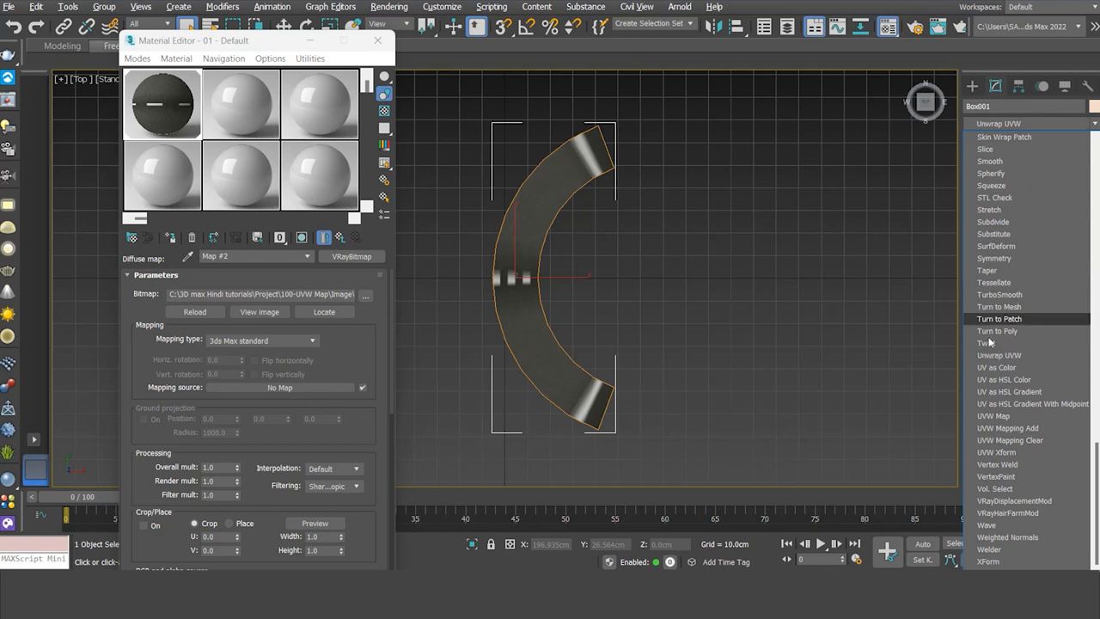
pyautogui.click(998, 416)
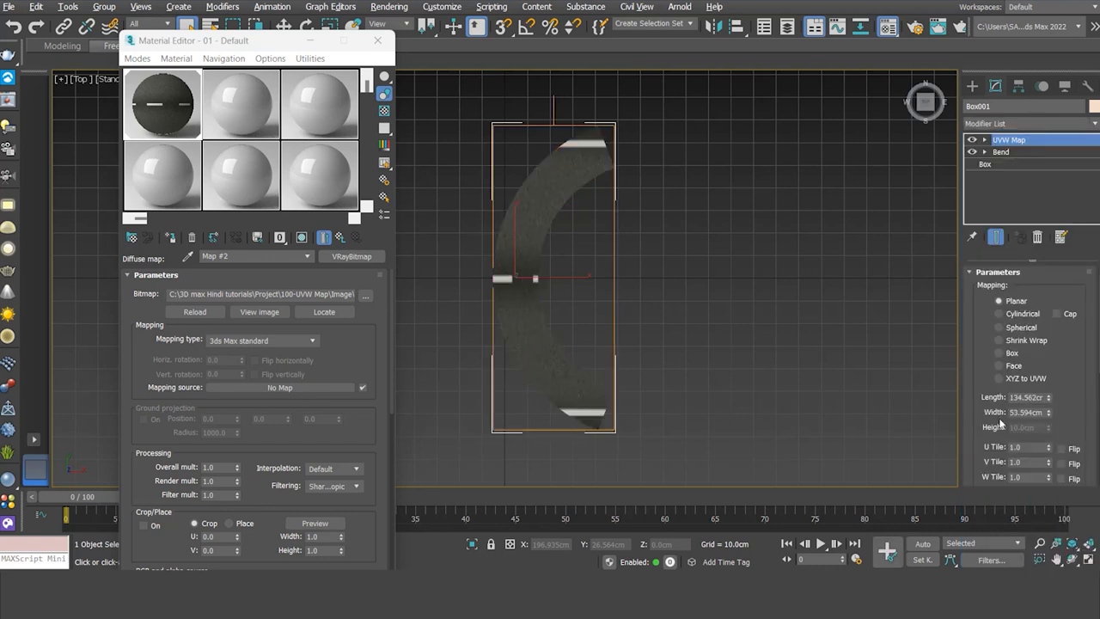
pyautogui.click(972, 141)
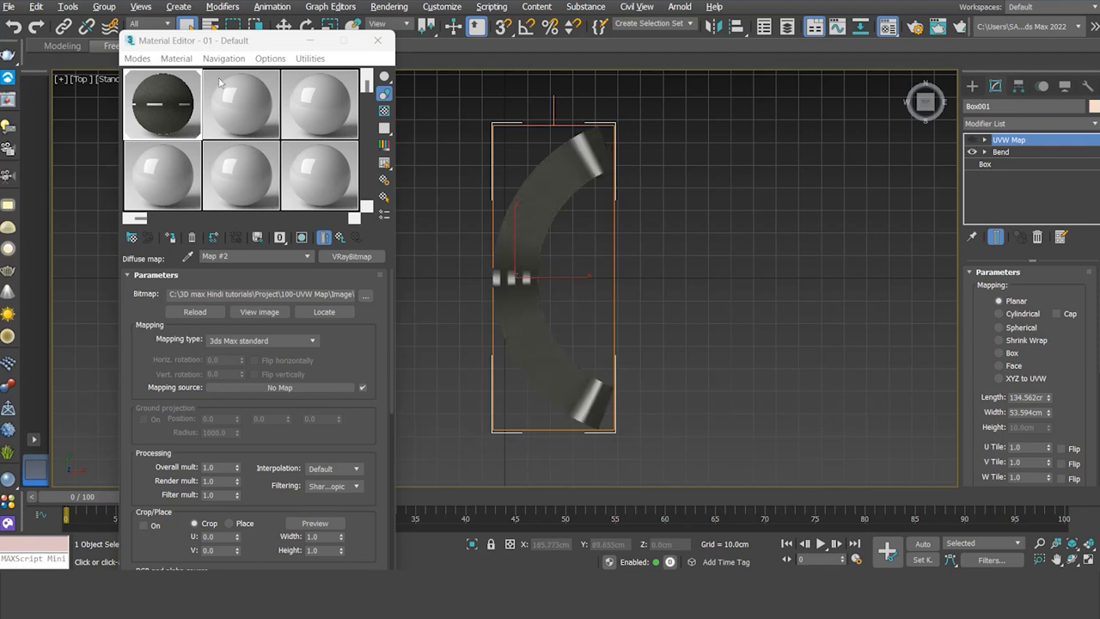
pyautogui.moveTo(350, 360); pyautogui.dragTo(377, 40)
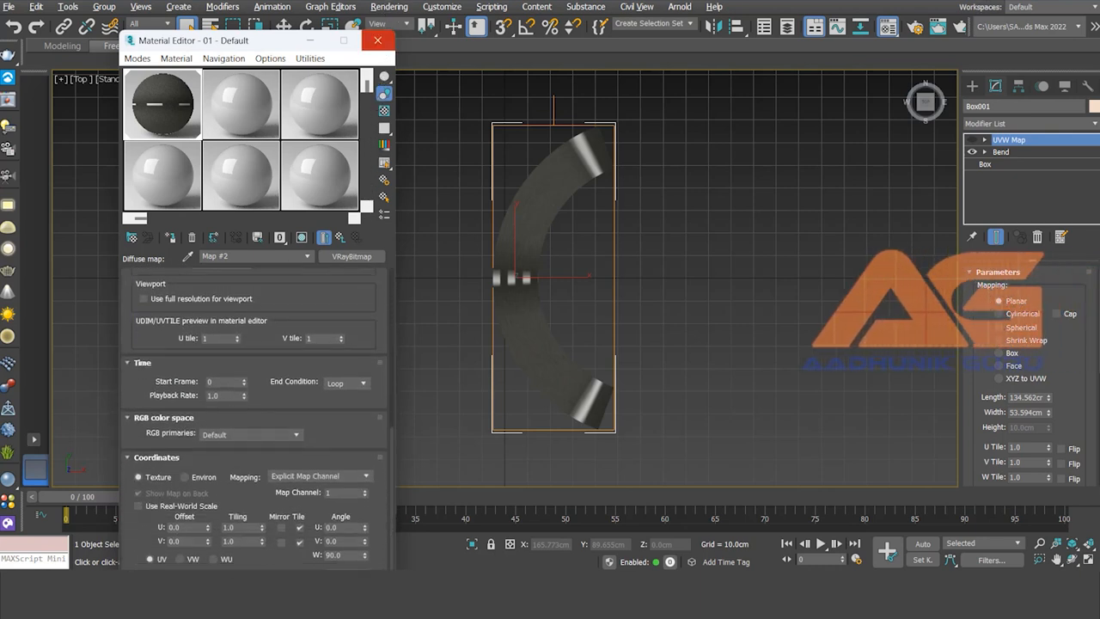
# Set the road bitmap's W angle to 0.0 and V tiling to 3.0, and deselect the bent box
pyautogui.scroll(-1, 187, 430)
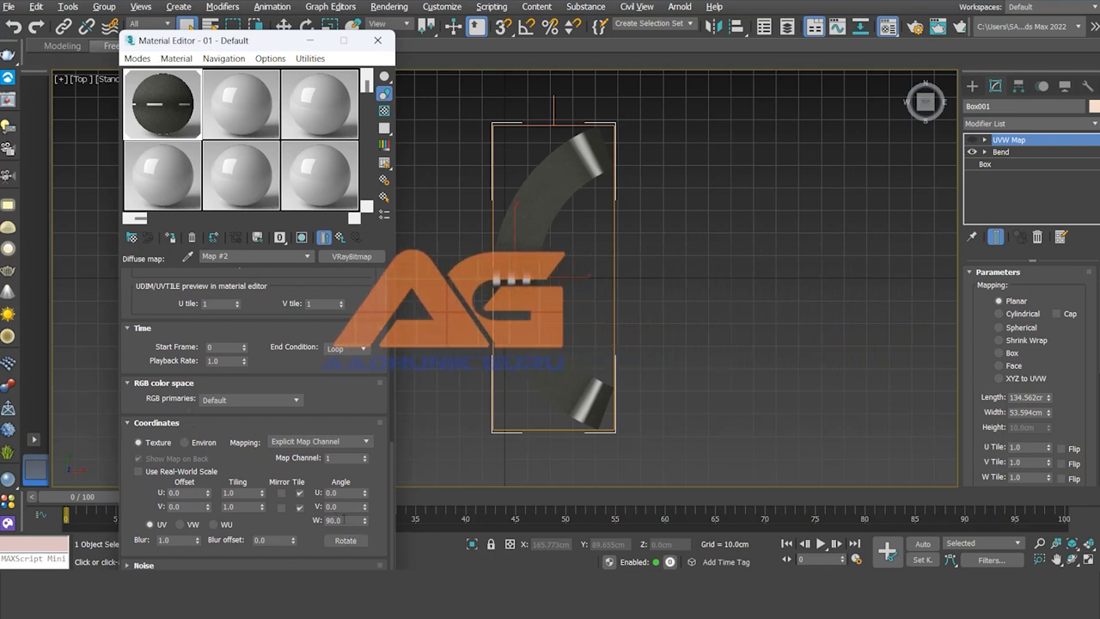
pyautogui.doubleClick(332, 520)
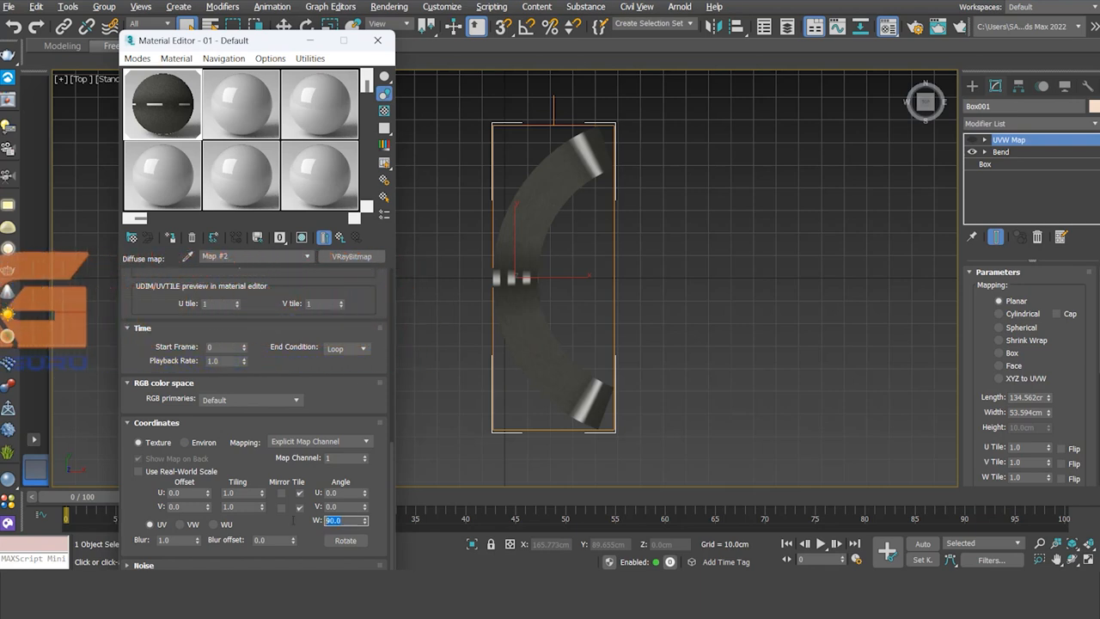
pyautogui.press('Return')
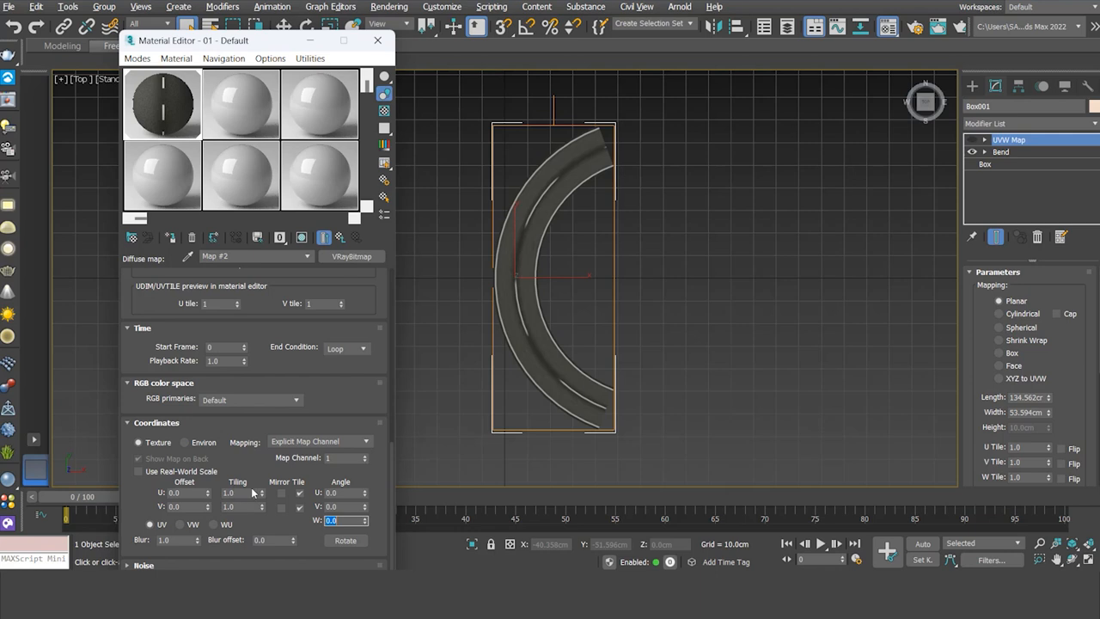
pyautogui.click(237, 506)
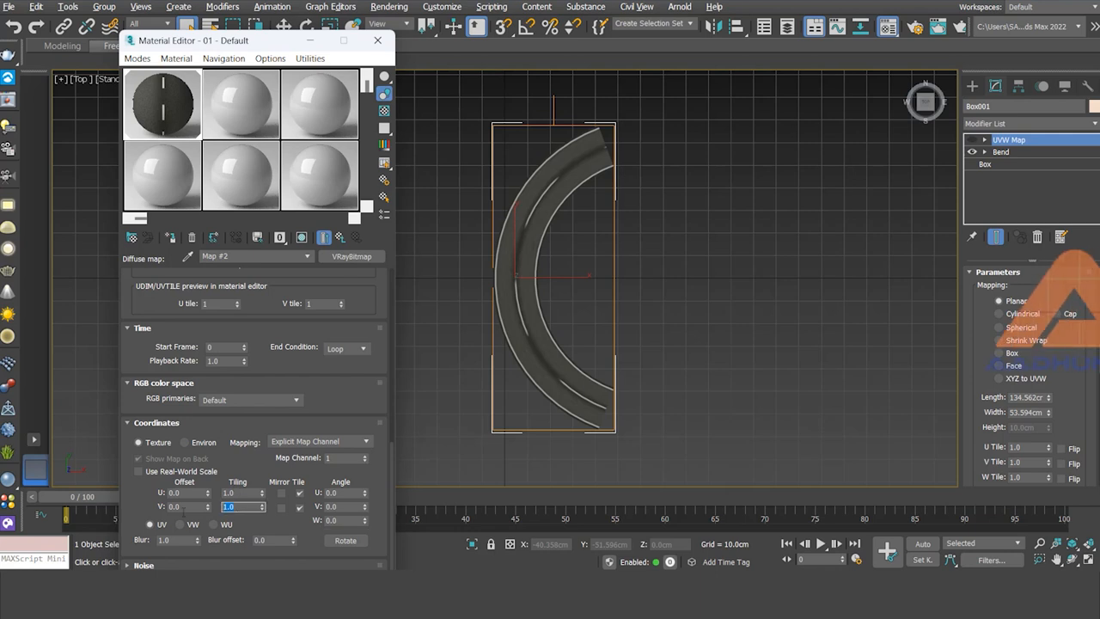
pyautogui.write('3')
pyautogui.press('Return')
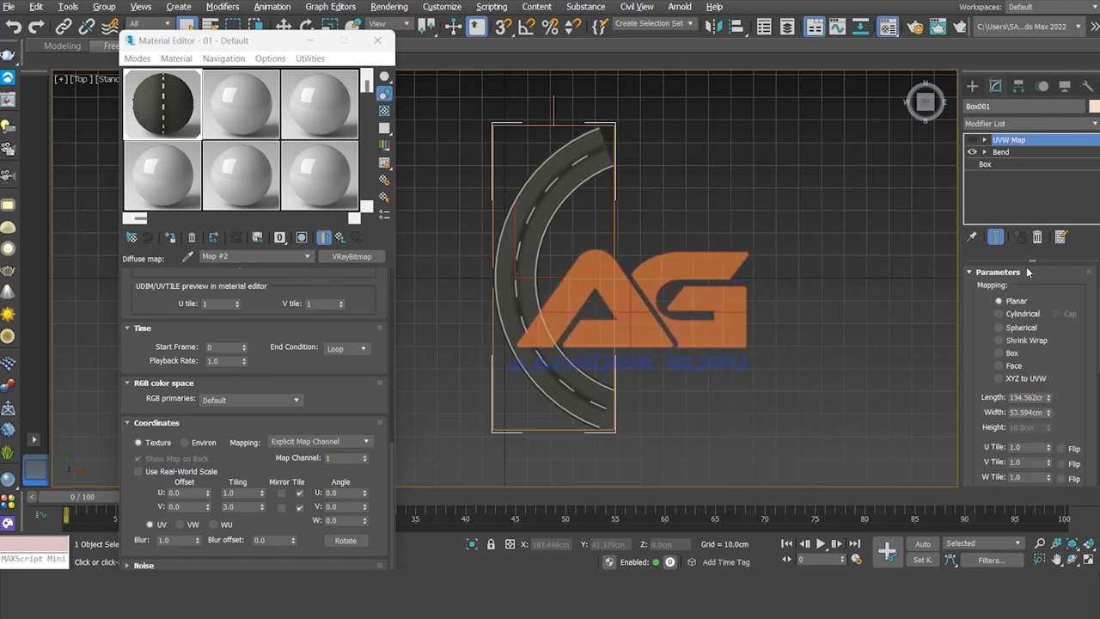
pyautogui.click(1001, 151)
pyautogui.click(709, 293)
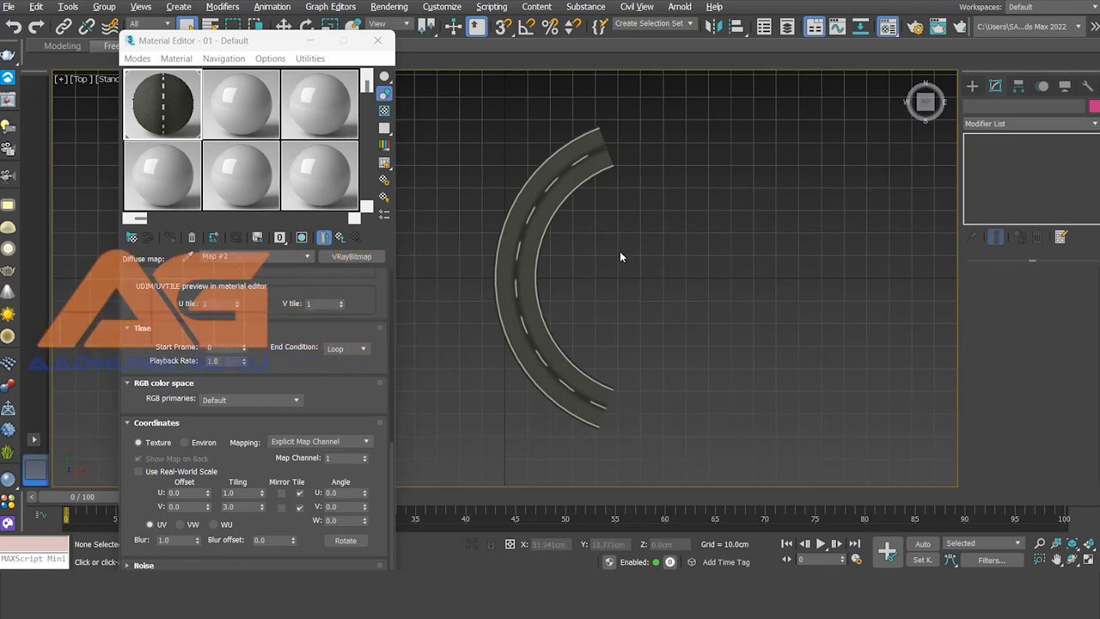
# Draw an open S-shaped line with smooth curves beside the bent road in the Top view
pyautogui.scroll(-4, 619, 251)
pyautogui.moveTo(654, 258); pyautogui.dragTo(504, 280, button='middle')
pyautogui.scroll(1, 503, 280)
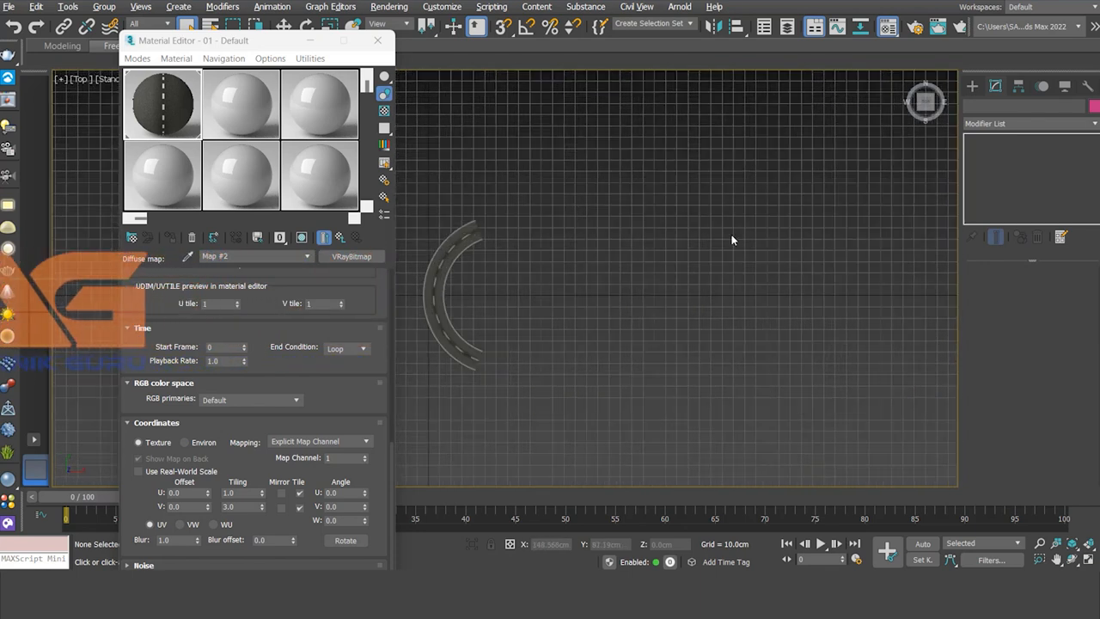
pyautogui.click(972, 87)
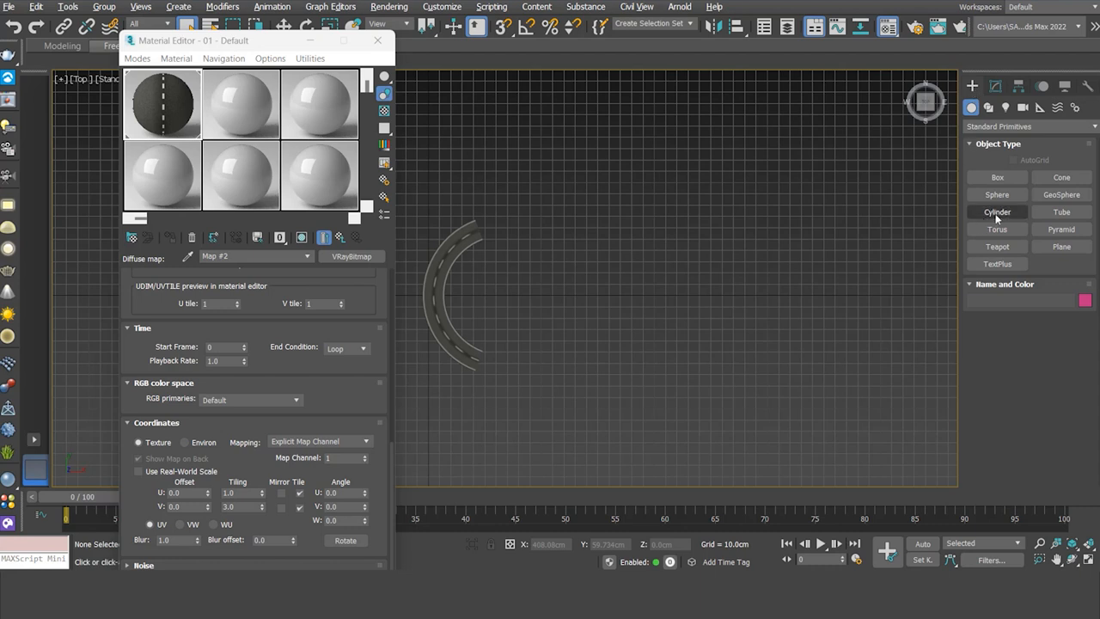
pyautogui.click(988, 108)
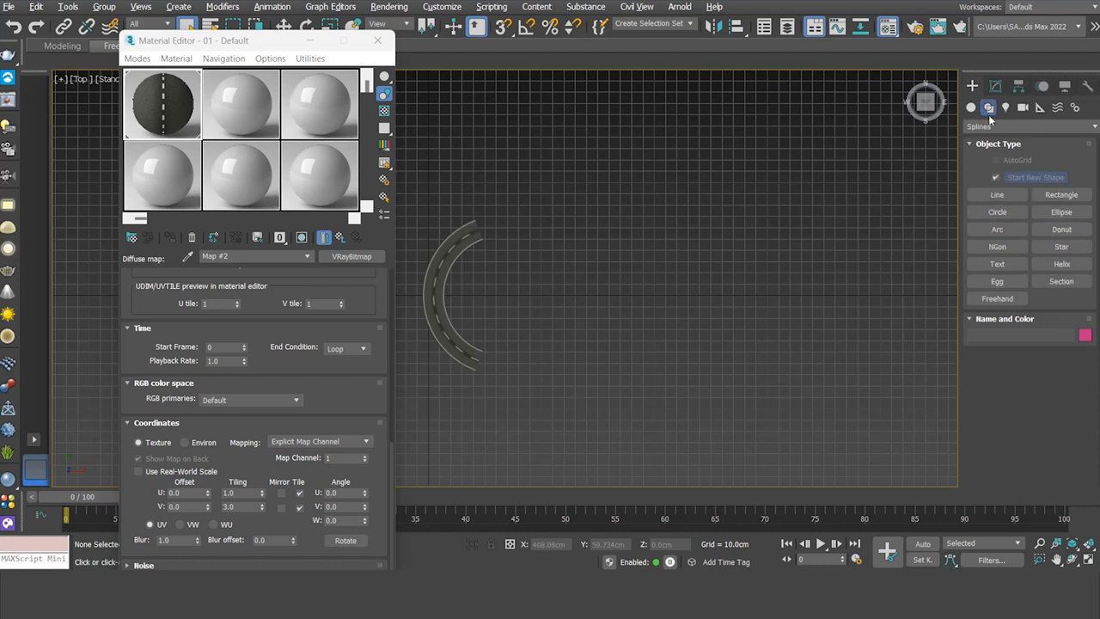
pyautogui.click(999, 194)
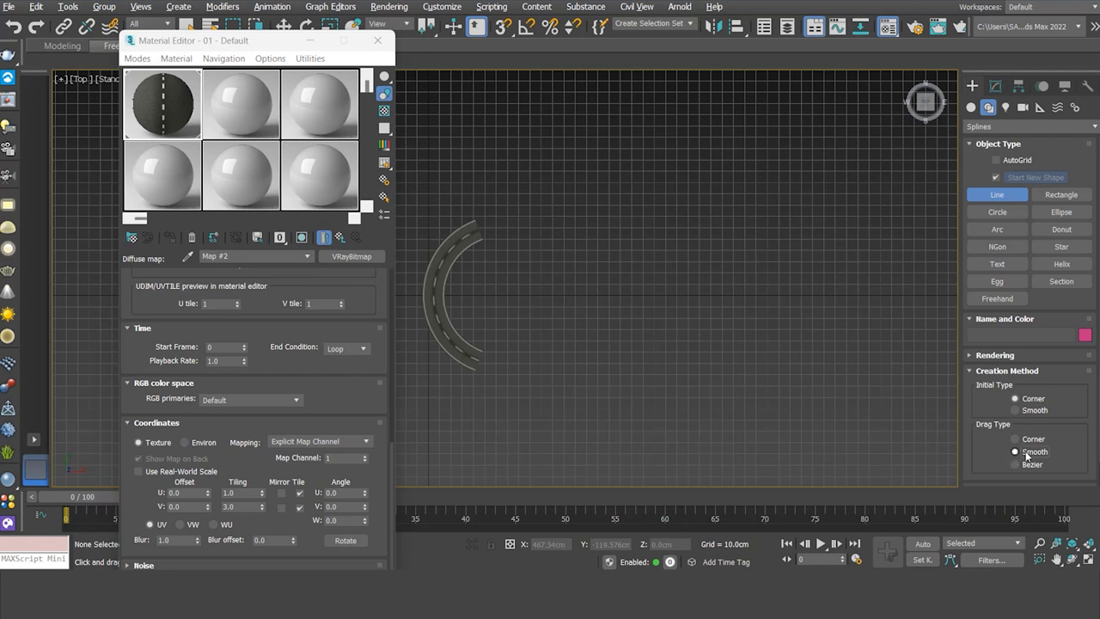
pyautogui.click(563, 402)
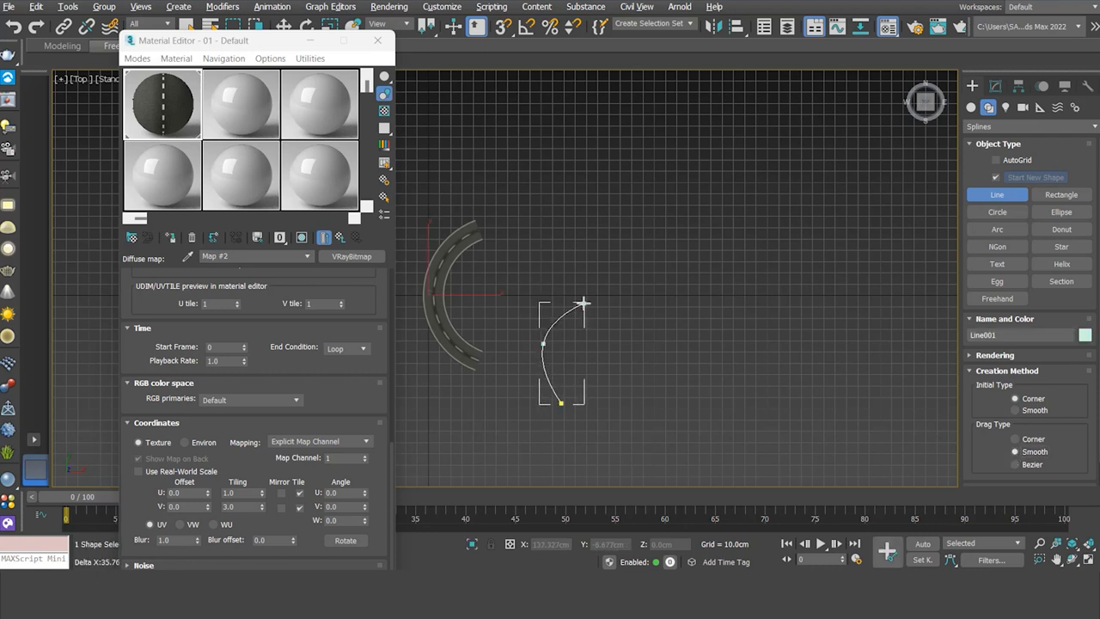
pyautogui.click(608, 273)
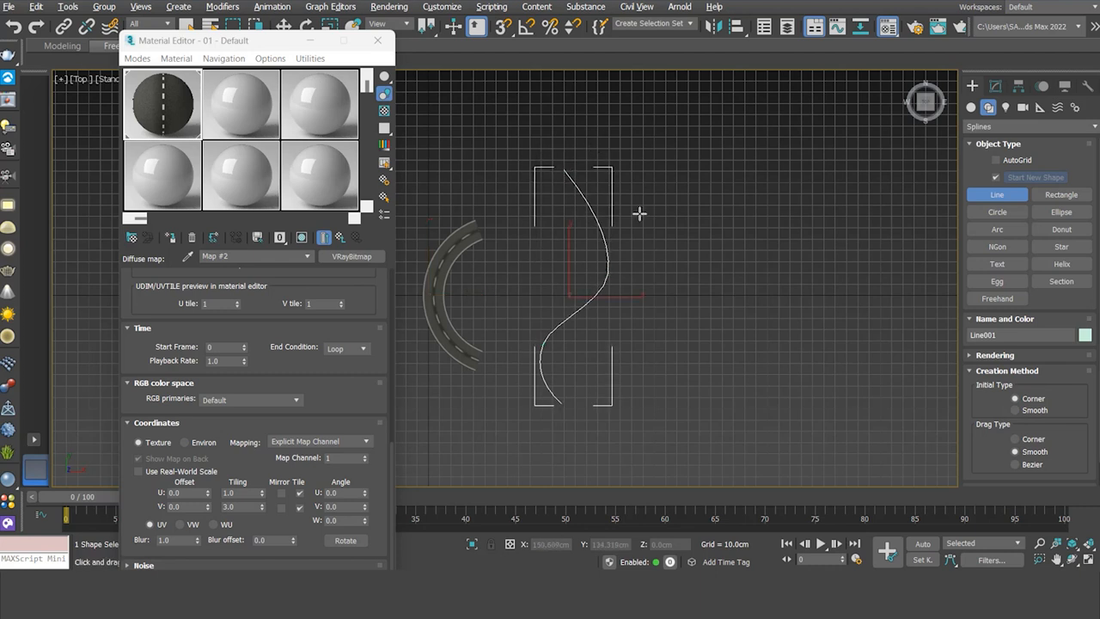
# Draw a straight horizontal line about 13 cm long below the S-curve's lower end and move the Material Editor aside
pyautogui.moveTo(619, 395); pyautogui.dragTo(585, 314, button='middle')
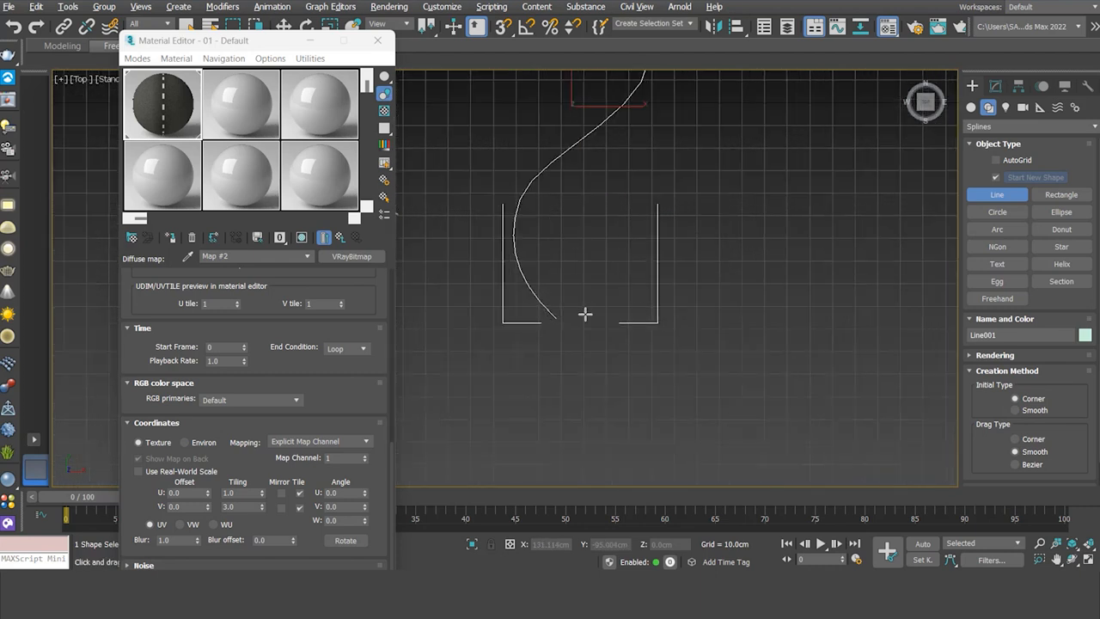
pyautogui.rightClick(594, 363)
pyautogui.click(595, 362)
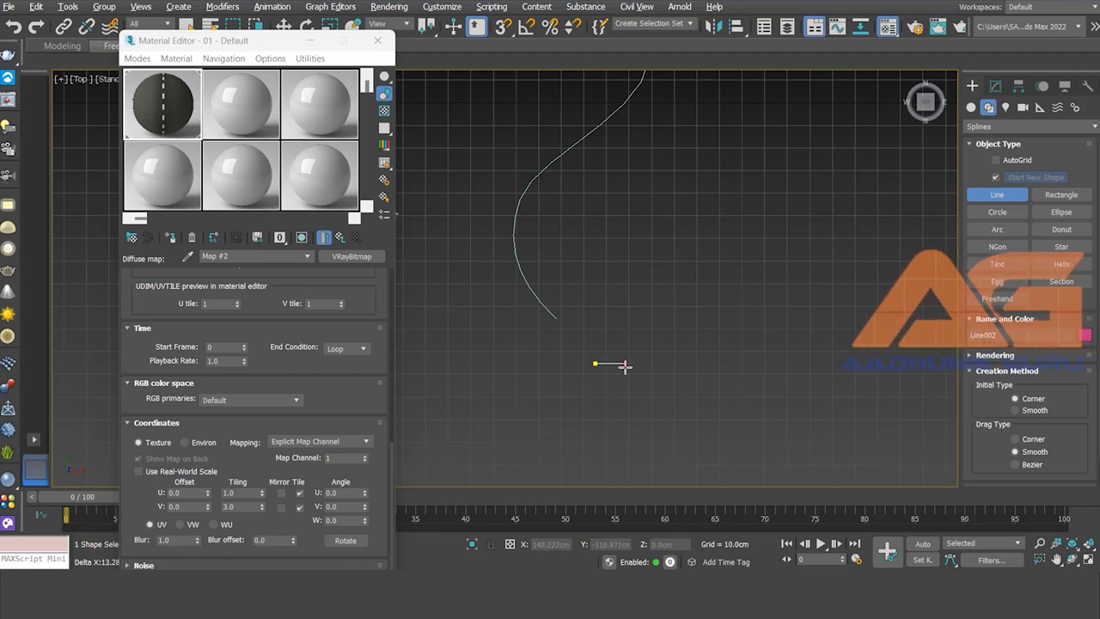
pyautogui.click(624, 363)
pyautogui.rightClick(685, 336)
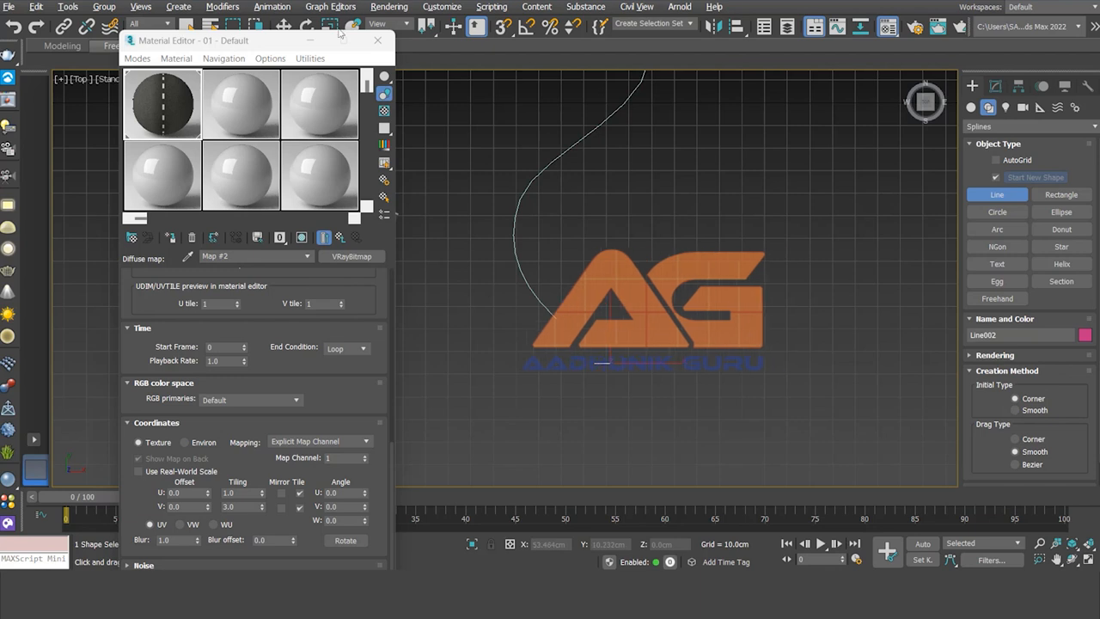
pyautogui.moveTo(260, 55); pyautogui.dragTo(251, 59)
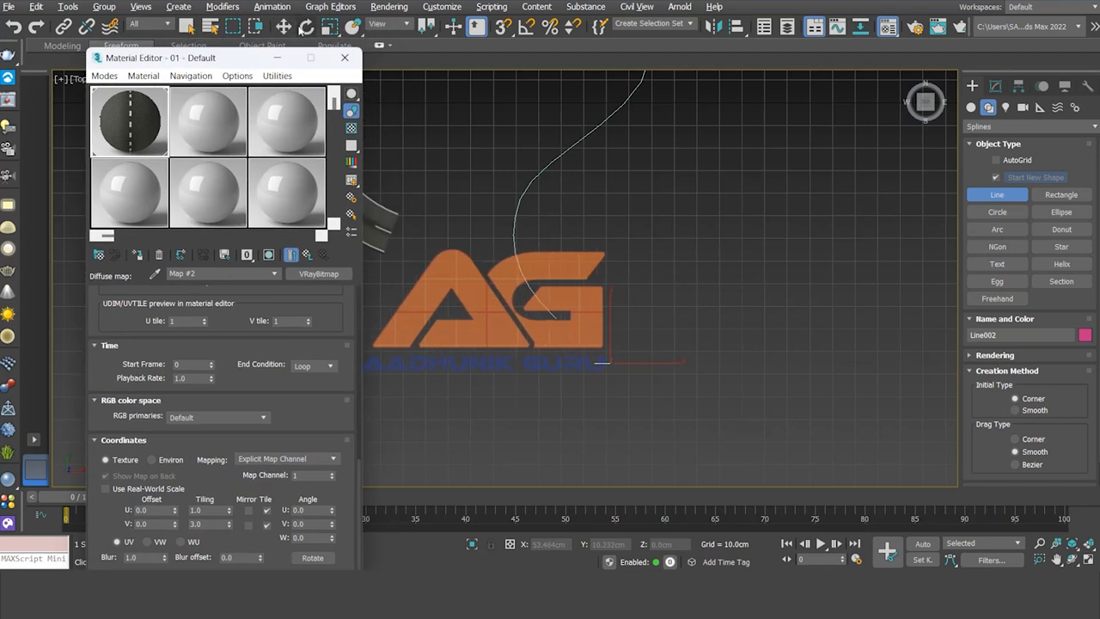
pyautogui.rightClick(576, 164)
# Select the S-shaped line and add a Sweep modifier to it
pyautogui.moveTo(594, 158); pyautogui.dragTo(521, 173)
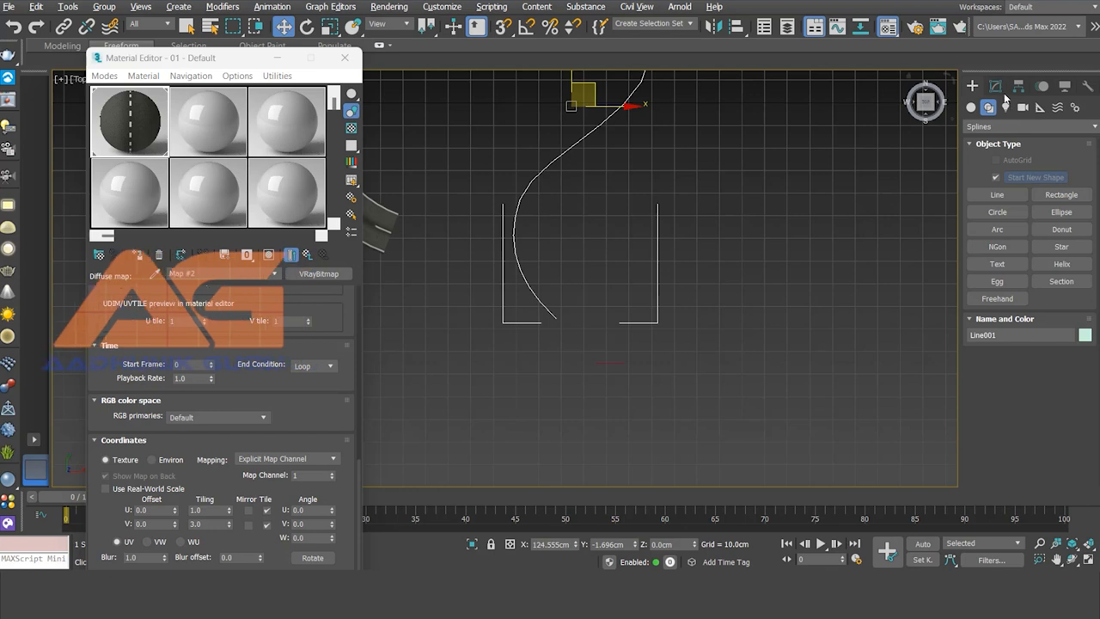
pyautogui.click(995, 86)
pyautogui.click(1036, 124)
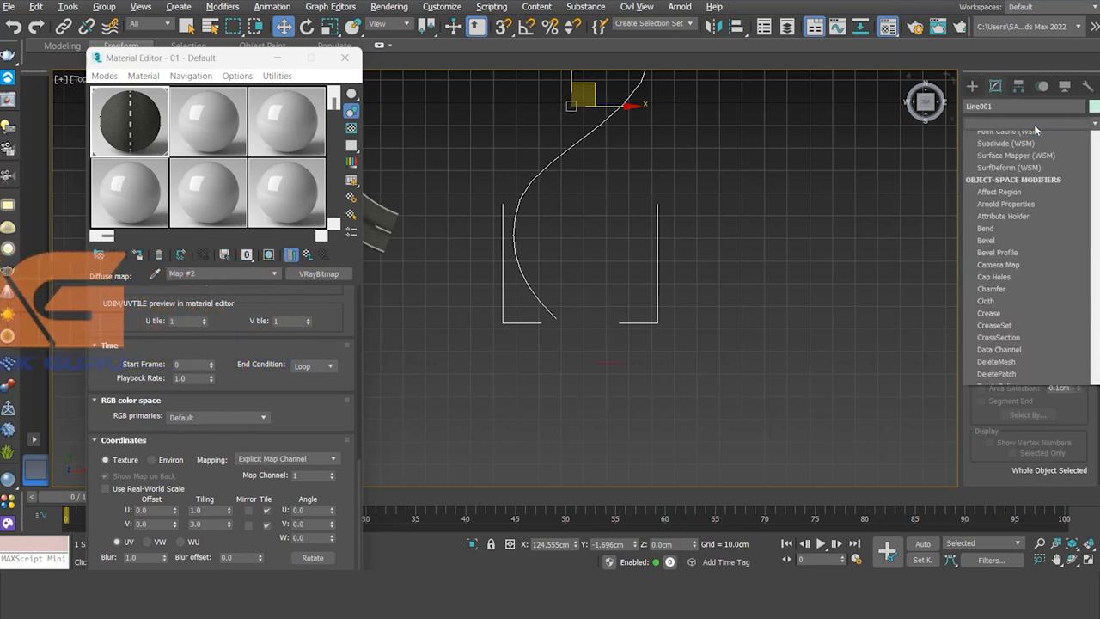
pyautogui.write('s')
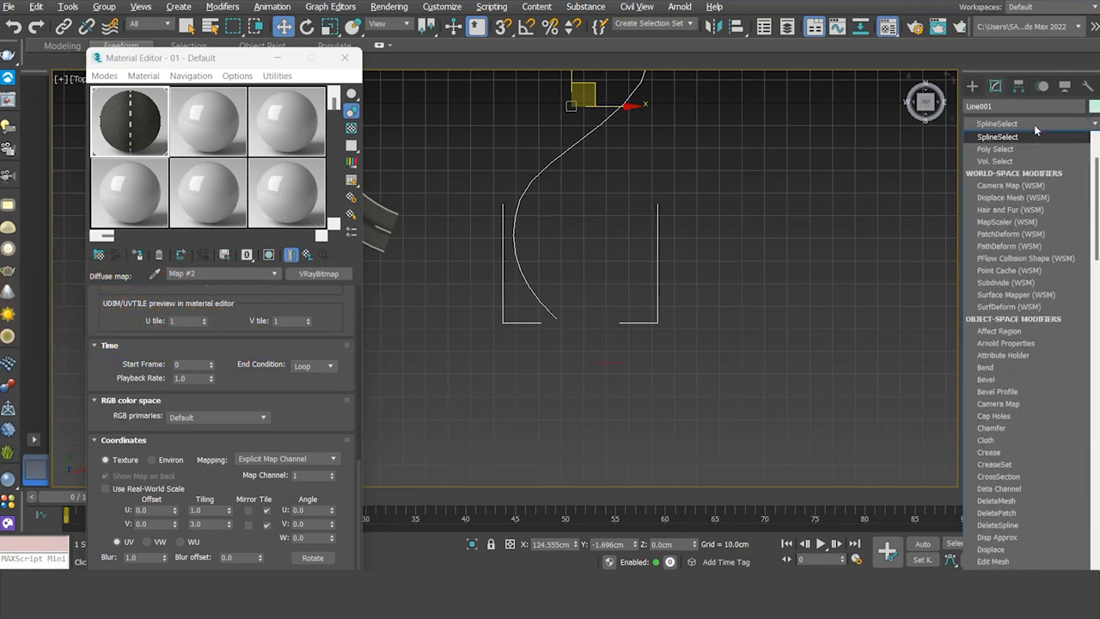
pyautogui.write('el')
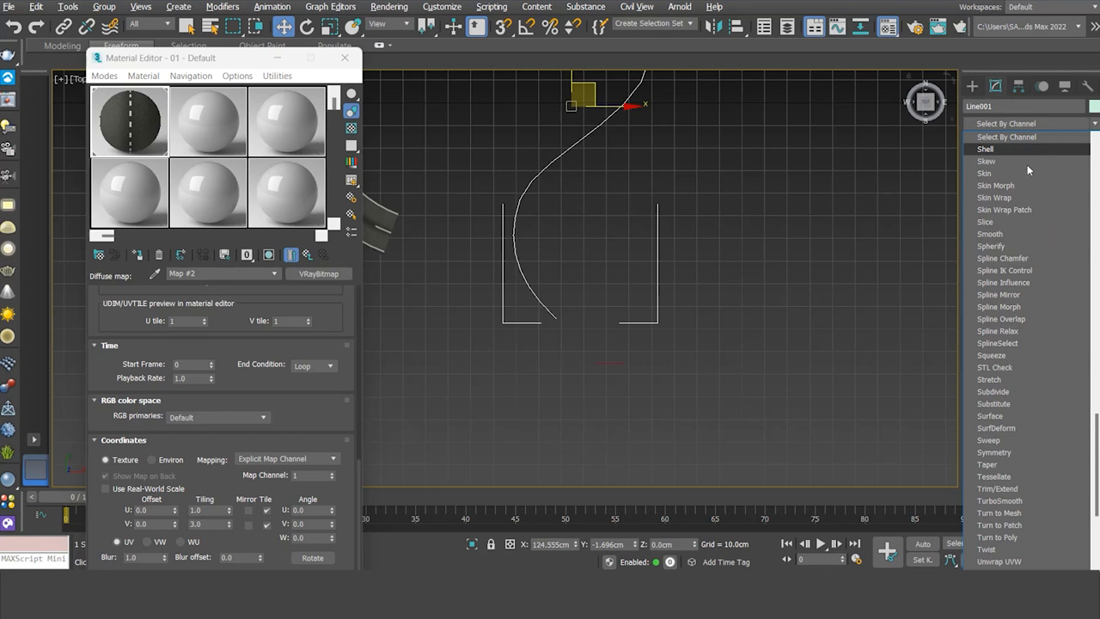
pyautogui.click(996, 441)
# Switch the Sweep to a custom section and pick the short horizontal line as its profile
pyautogui.moveTo(984, 237); pyautogui.dragTo(983, 441)
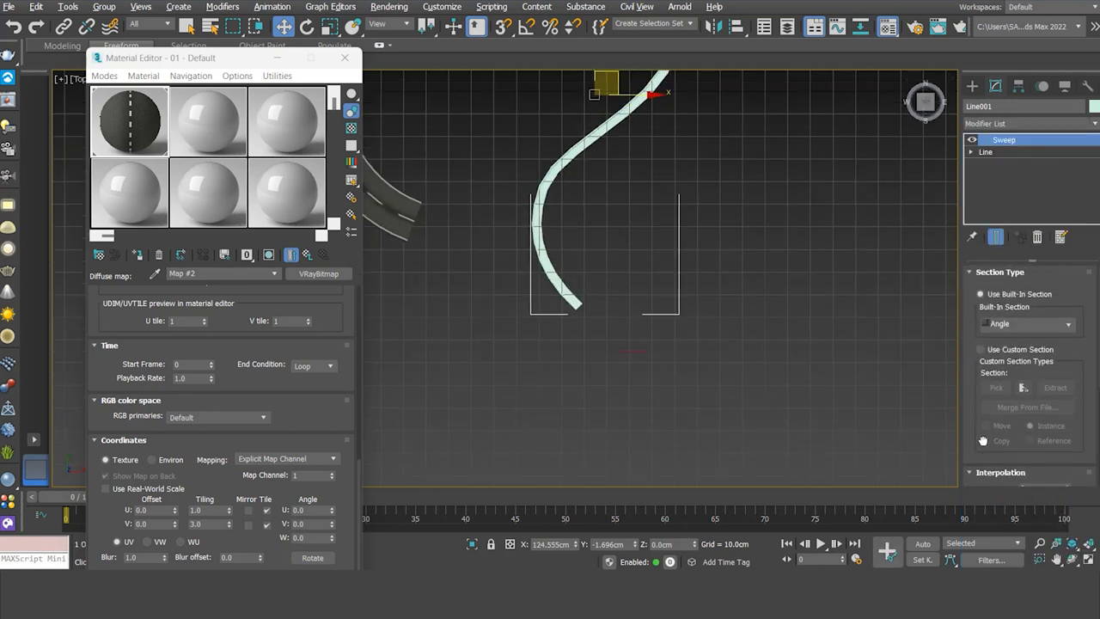
pyautogui.click(981, 350)
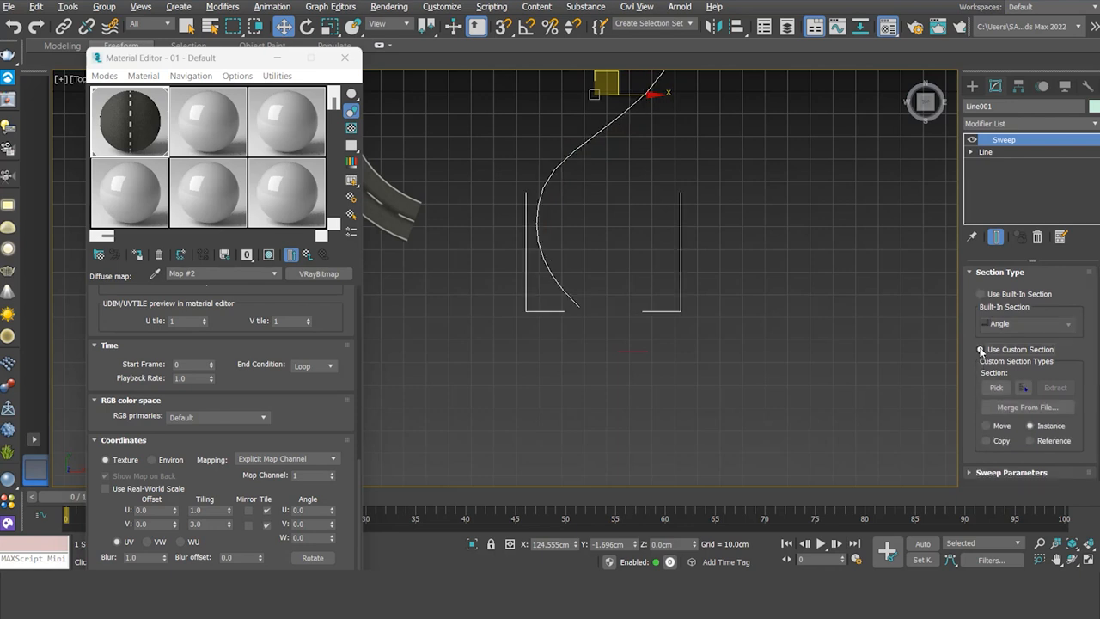
pyautogui.click(995, 387)
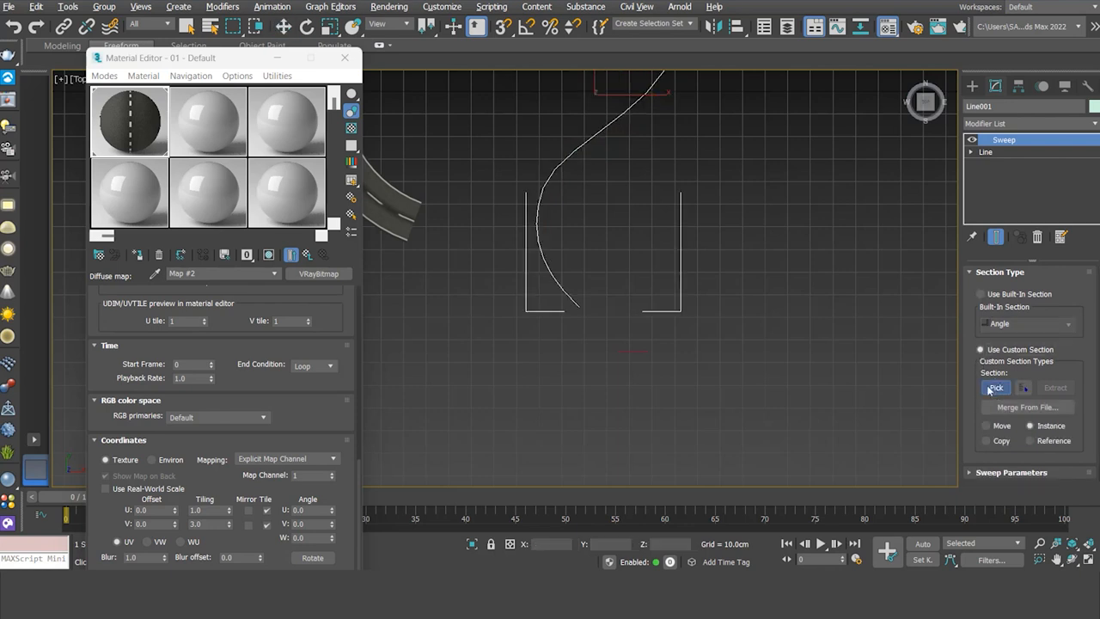
pyautogui.click(637, 352)
pyautogui.moveTo(626, 234); pyautogui.dragTo(631, 355, button='middle')
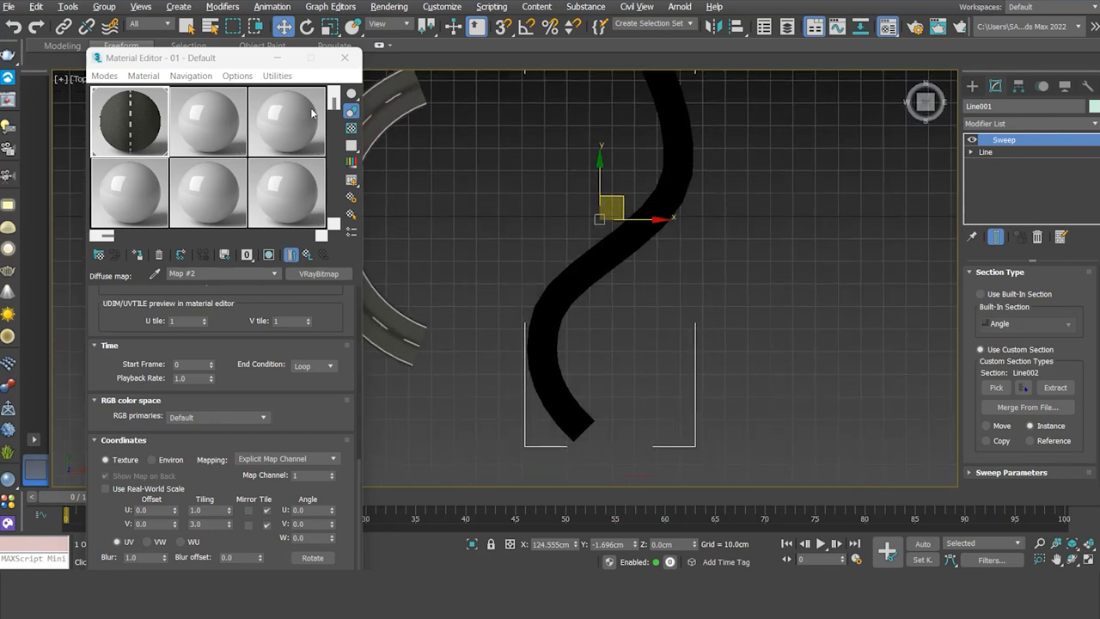
# Widen the swept road by moving one end vertex of the short section line outward about 6 cm along X
pyautogui.click(187, 27)
pyautogui.click(636, 422)
pyautogui.moveTo(675, 449); pyautogui.dragTo(644, 483)
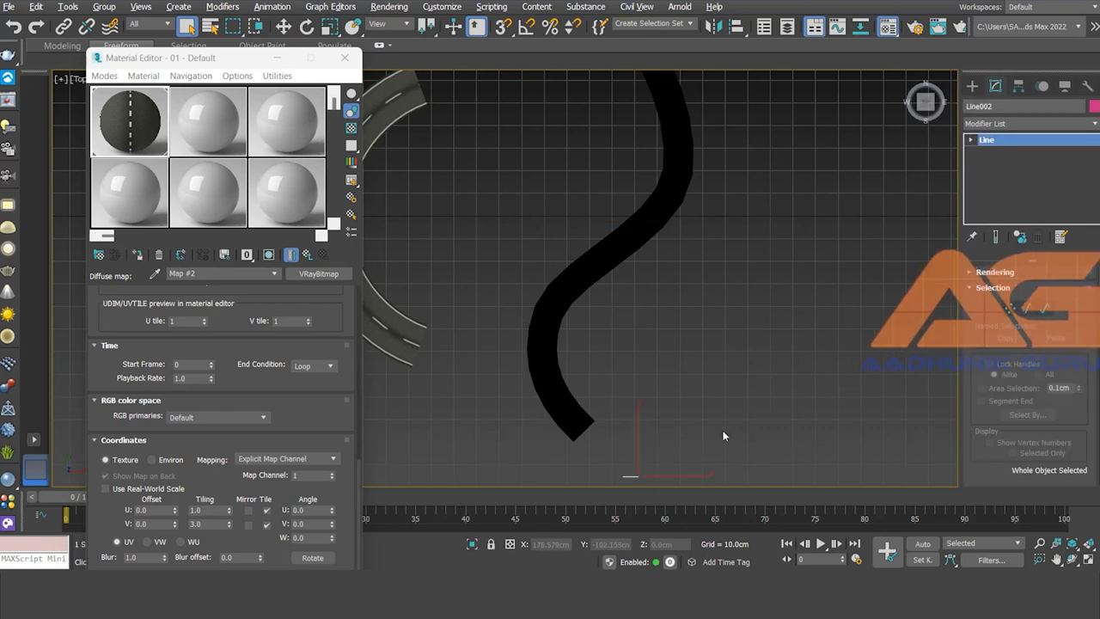
pyautogui.click(1010, 308)
pyautogui.moveTo(761, 343); pyautogui.dragTo(758, 318, button='middle')
pyautogui.moveTo(695, 437); pyautogui.dragTo(644, 468)
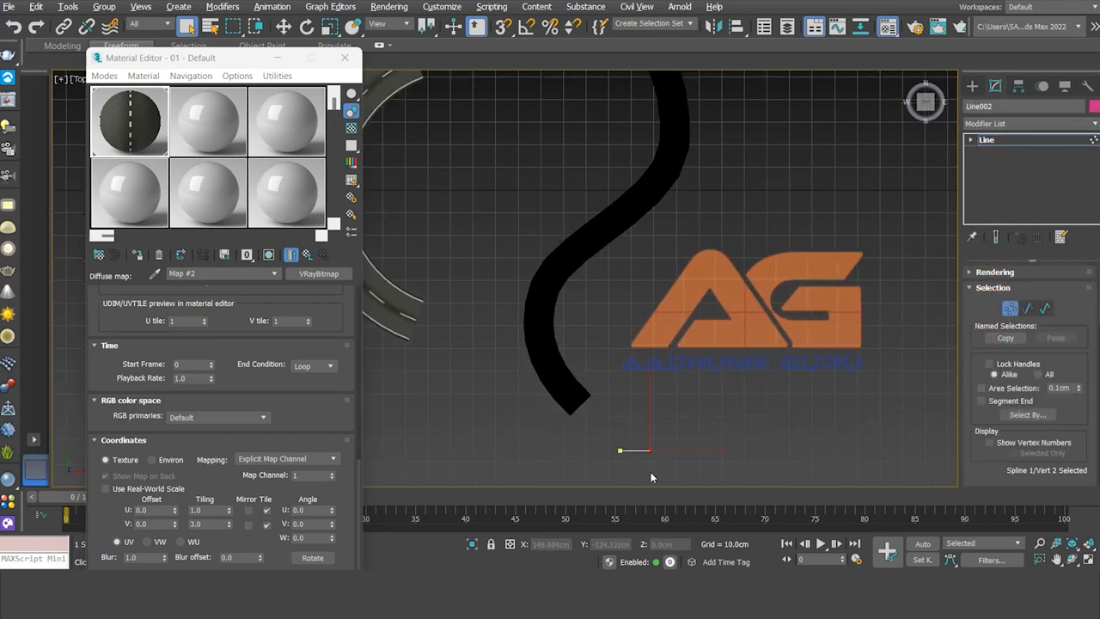
pyautogui.click(283, 27)
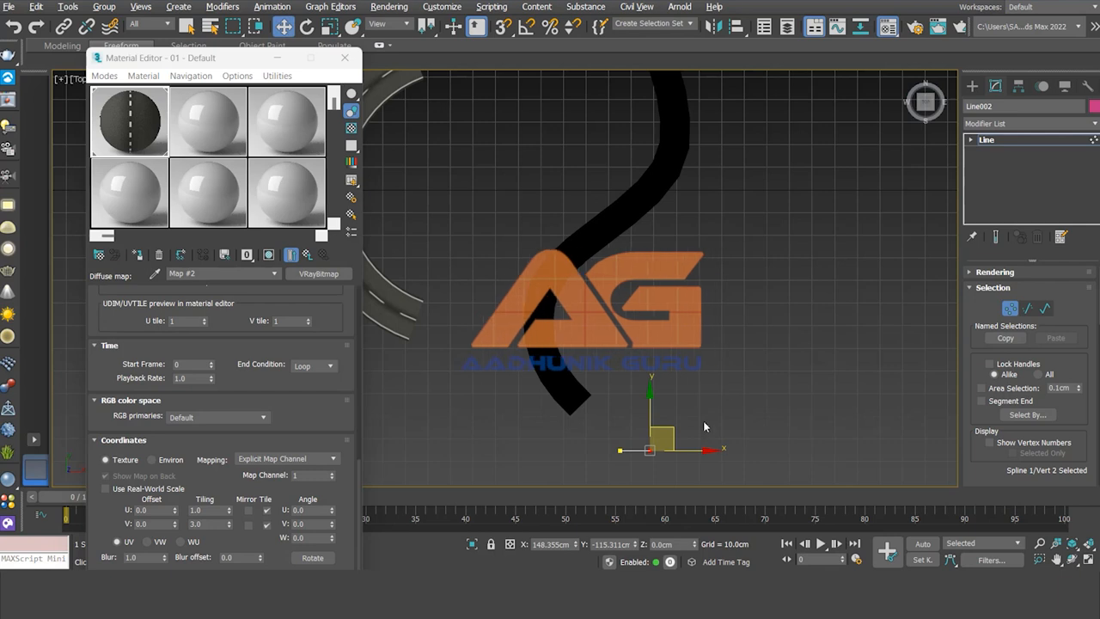
pyautogui.moveTo(699, 454); pyautogui.dragTo(713, 454)
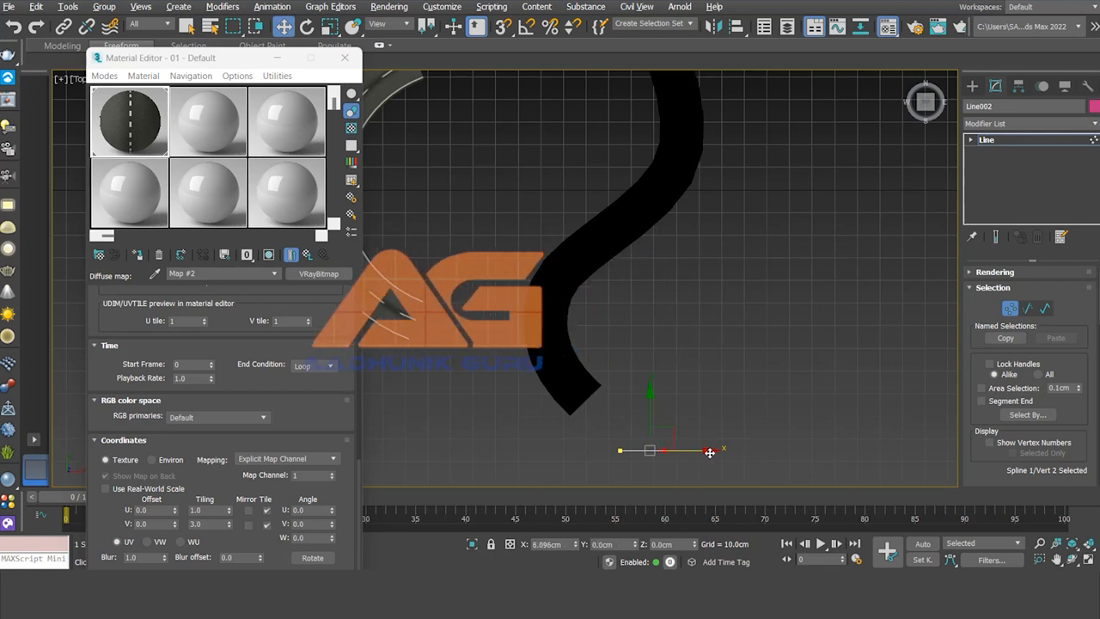
pyautogui.click(717, 396)
pyautogui.click(1010, 308)
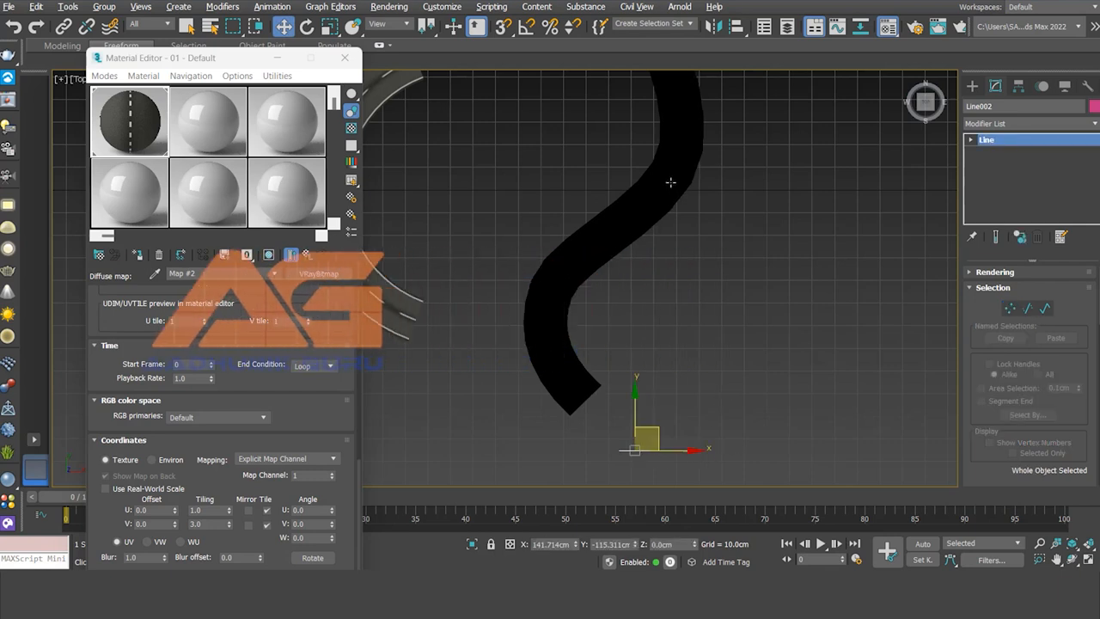
# Clear the selection and change the second sample material to VRayMtl
pyautogui.click(670, 182)
pyautogui.scroll(-2, 738, 232)
pyautogui.moveTo(738, 232); pyautogui.dragTo(740, 306, button='middle')
pyautogui.click(739, 307)
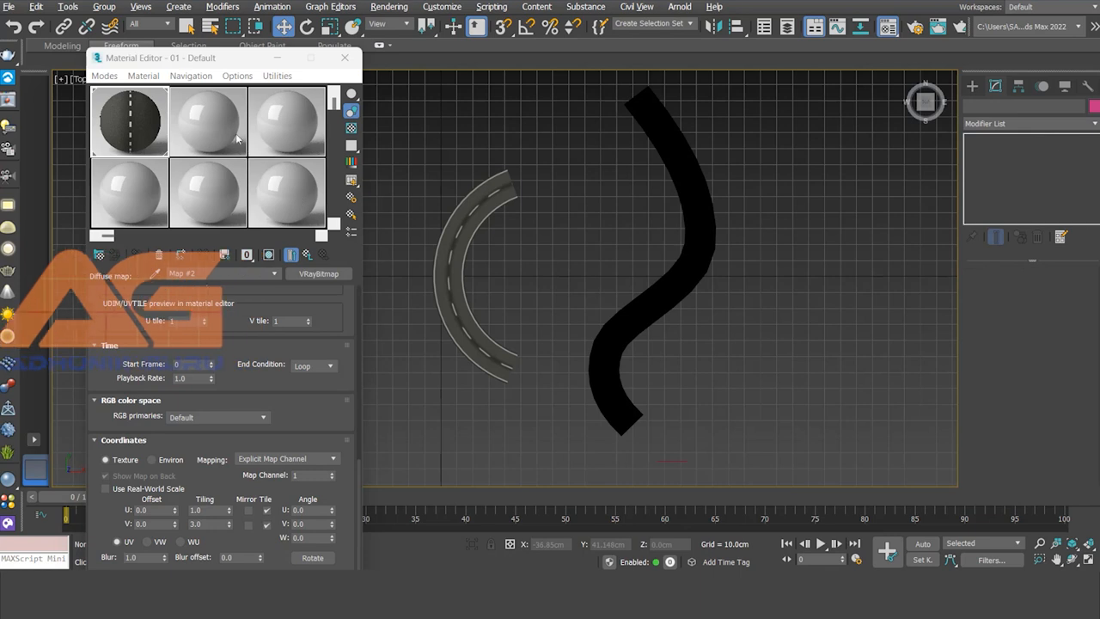
pyautogui.click(207, 121)
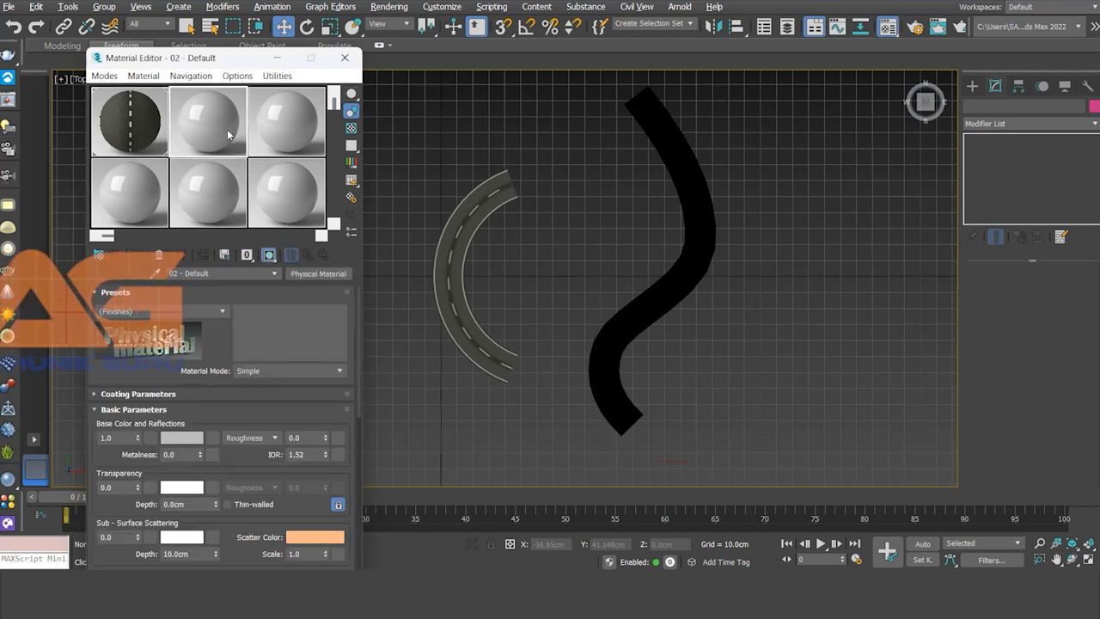
pyautogui.click(319, 275)
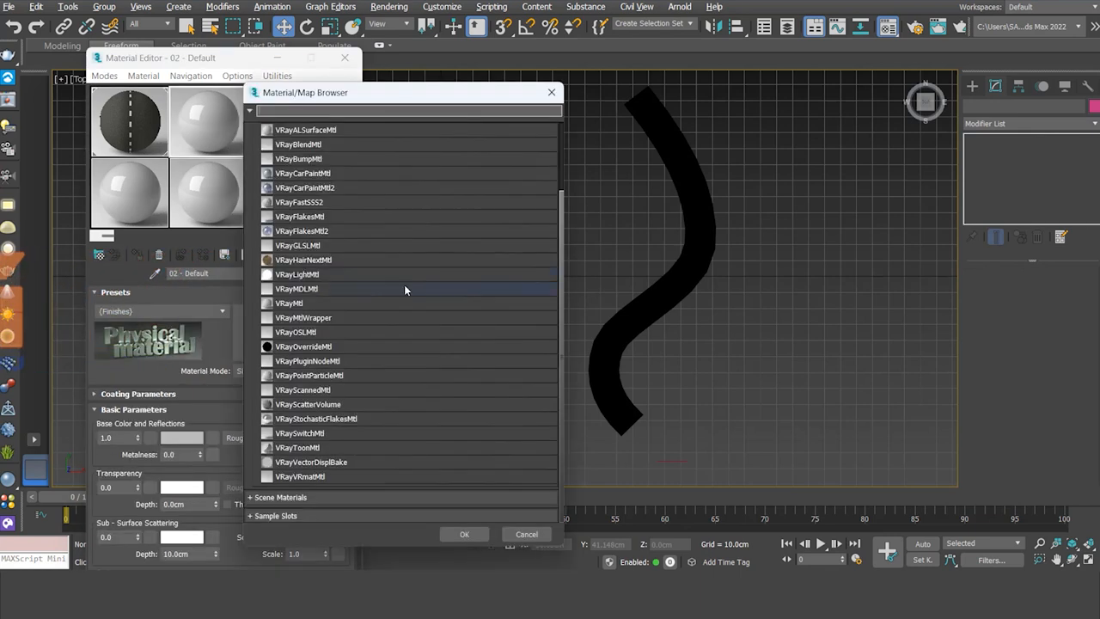
pyautogui.doubleClick(291, 305)
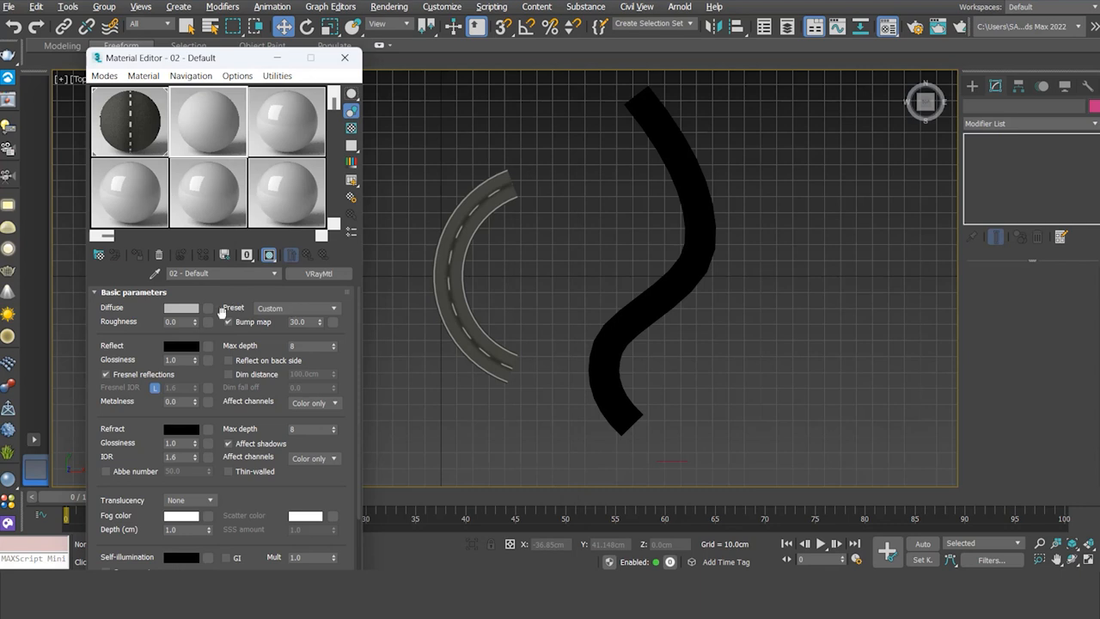
# Load the Road image through a VRayBitmap map into the Diffuse slot of the second material
pyautogui.click(208, 308)
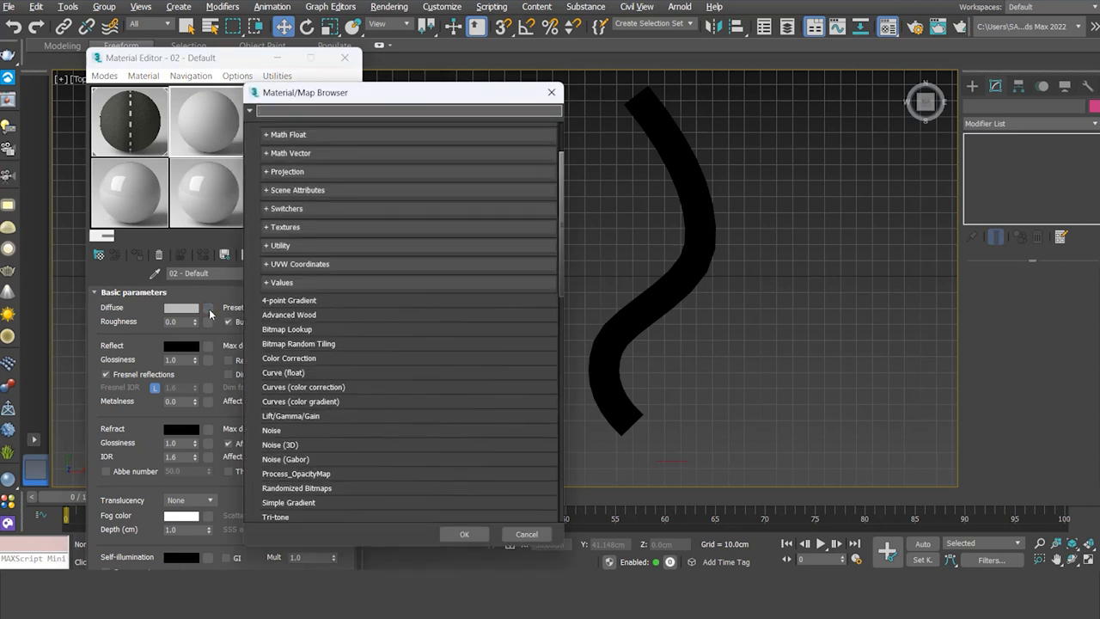
pyautogui.scroll(-5, 371, 312)
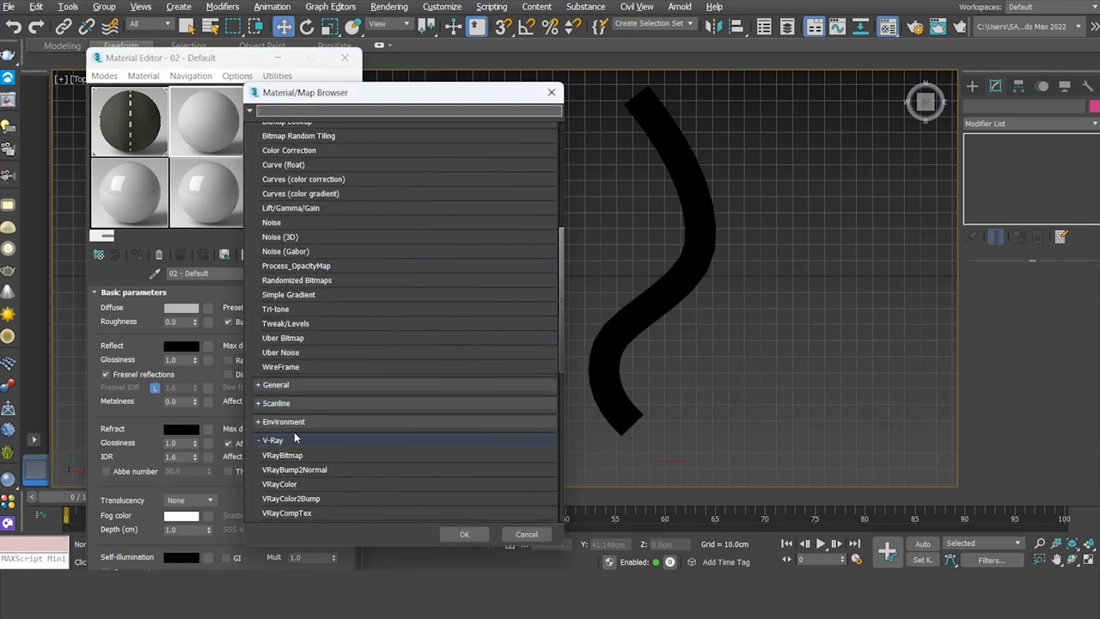
pyautogui.doubleClick(285, 456)
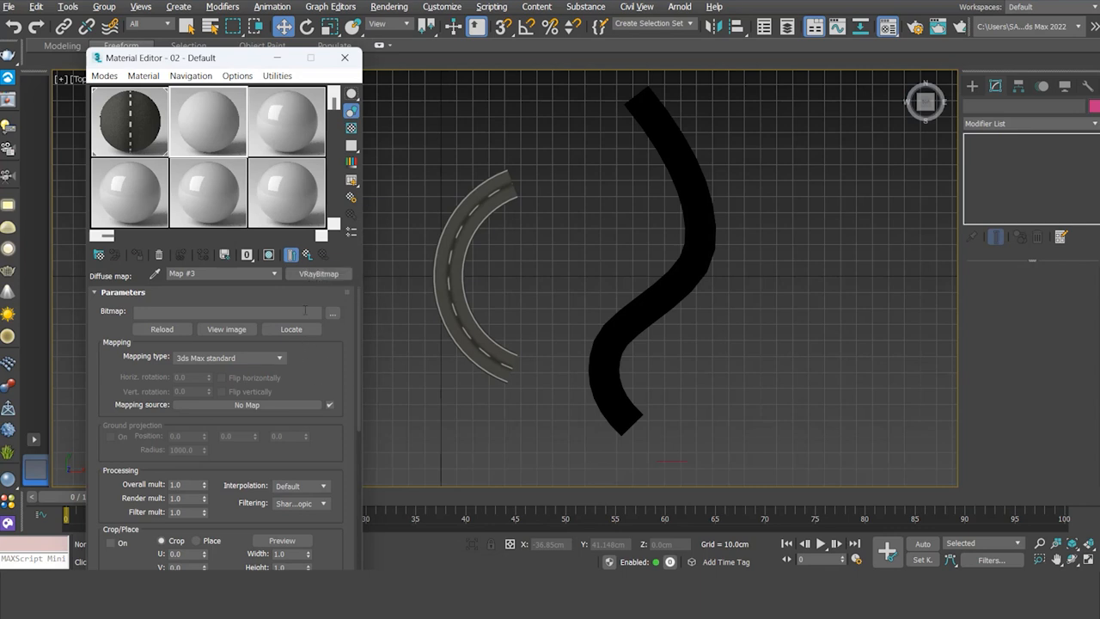
pyautogui.click(333, 315)
pyautogui.scroll(-5, 344, 387)
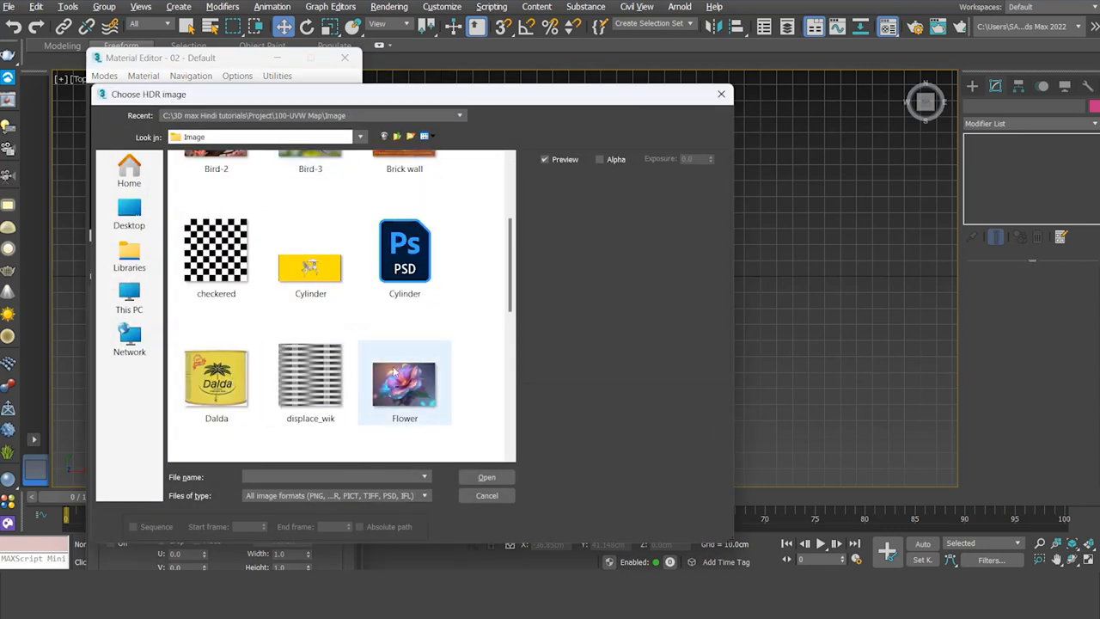
pyautogui.click(309, 434)
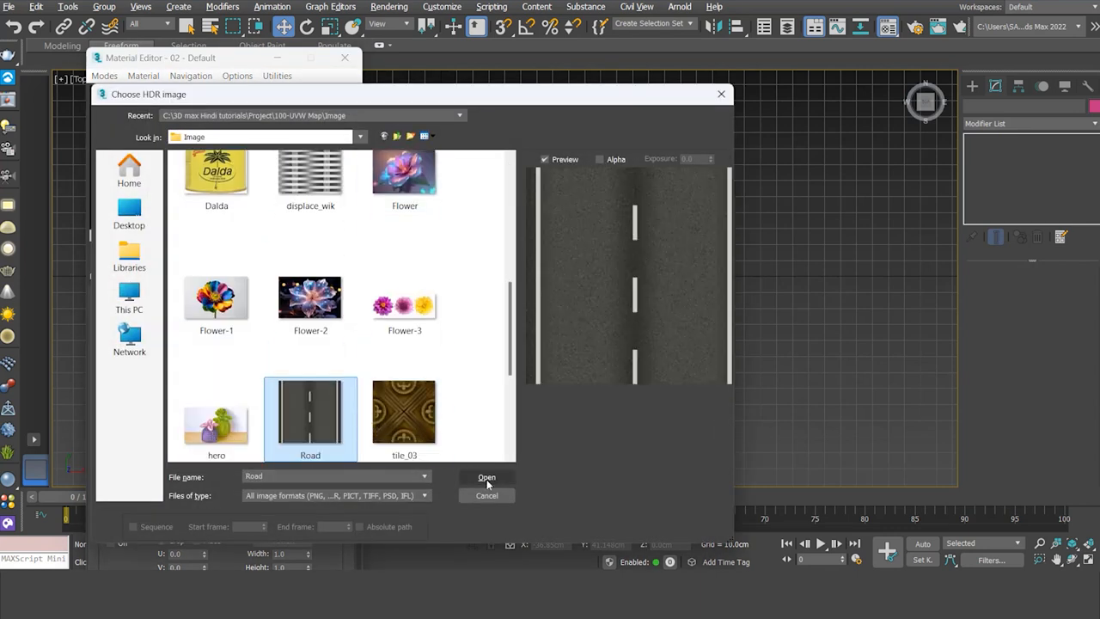
pyautogui.click(486, 476)
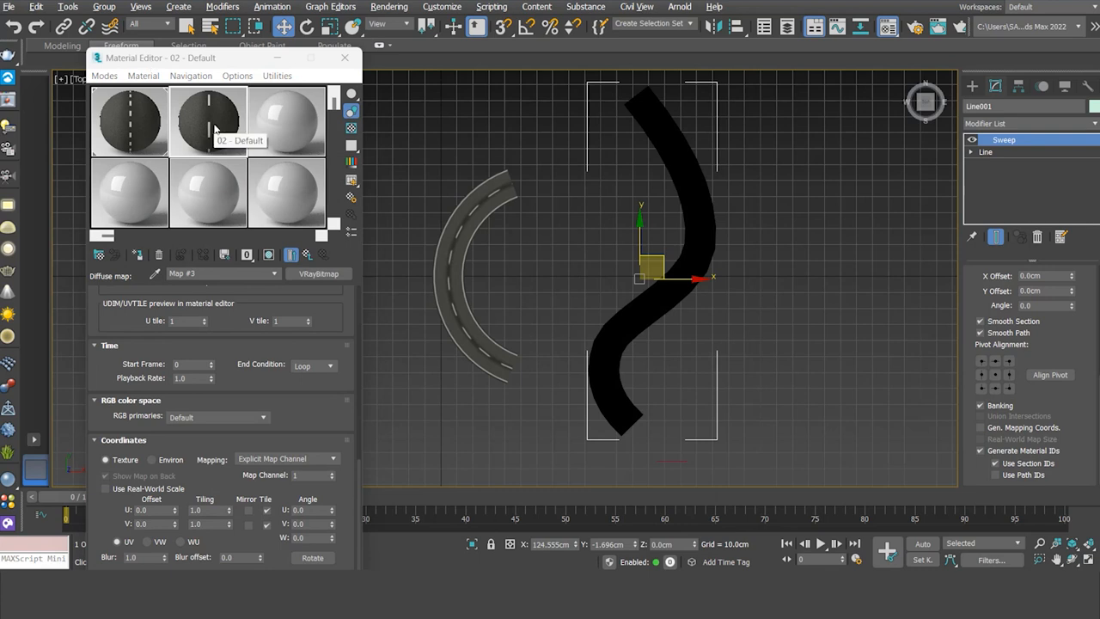
# Assign the road material to the selected swept line and enable Gen. Mapping Coords. in its Sweep modifier
pyautogui.click(140, 260)
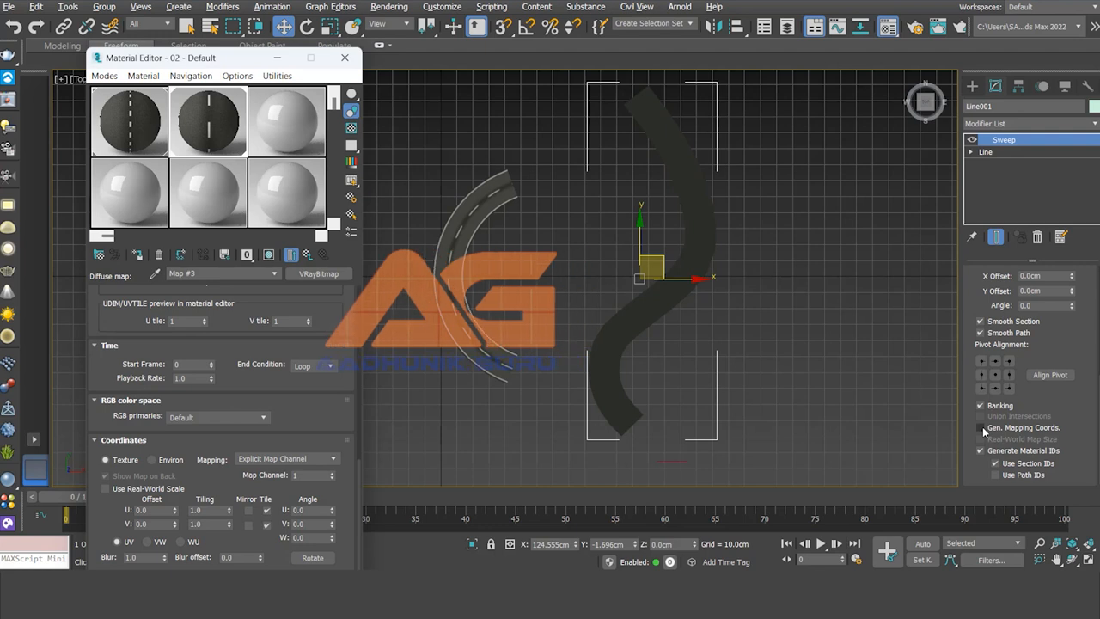
pyautogui.click(981, 427)
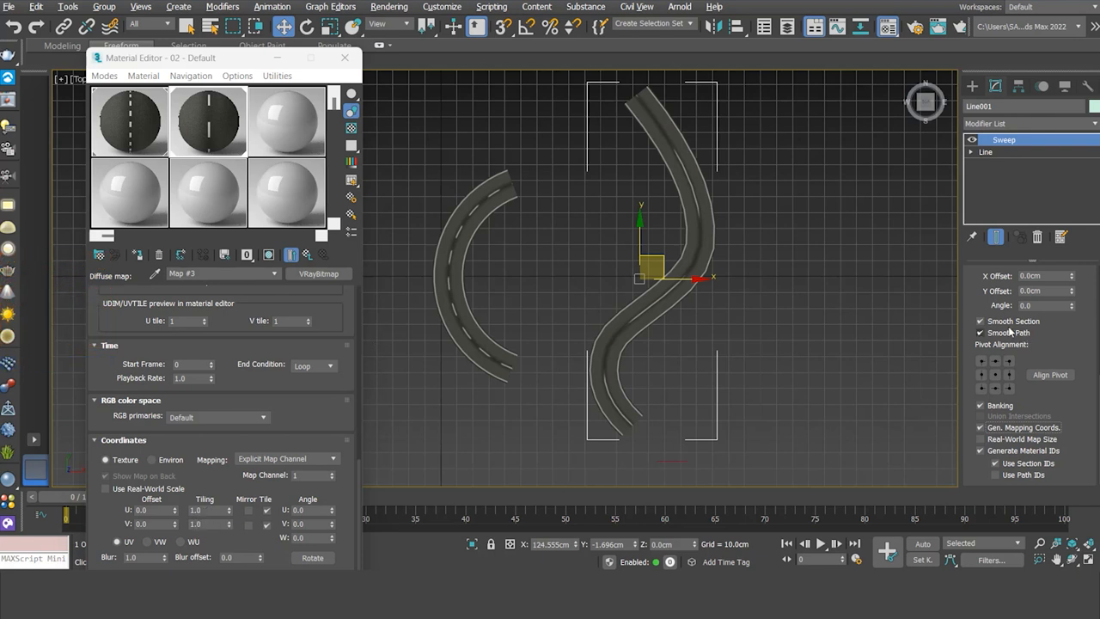
# Add a UVW Xform modifier to the swept road and set its V Tile to 5.0
pyautogui.click(1029, 124)
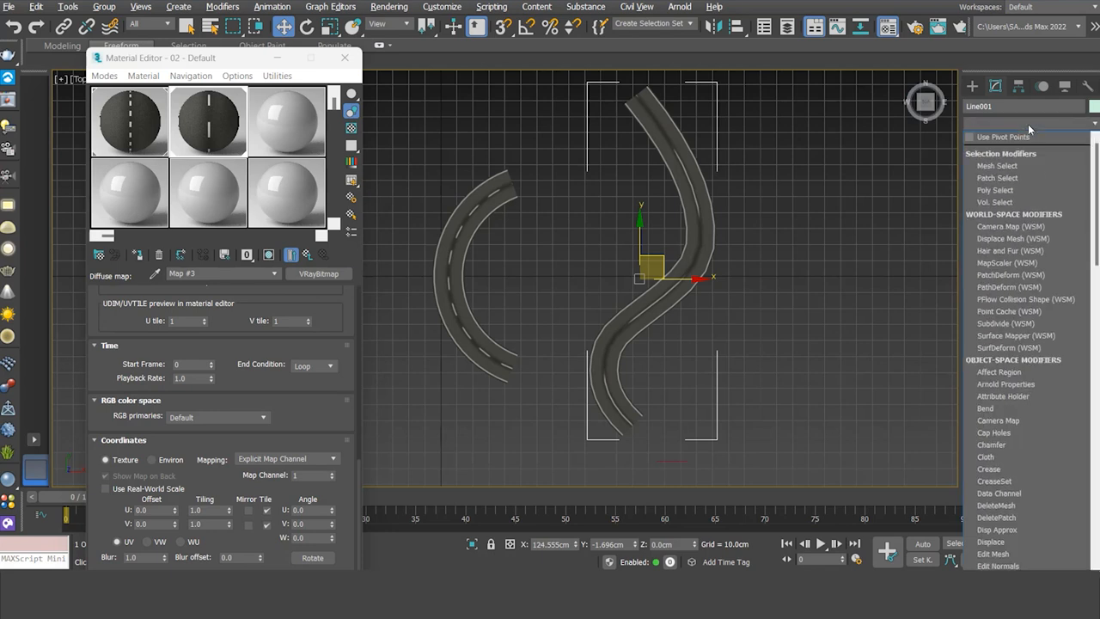
pyautogui.press('u')
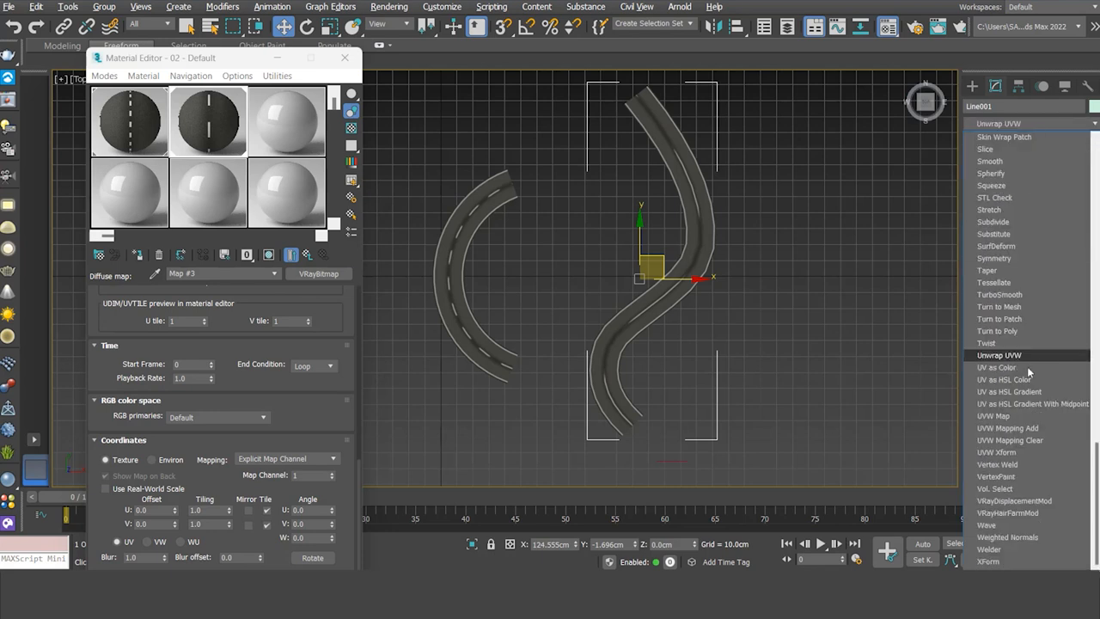
pyautogui.click(997, 452)
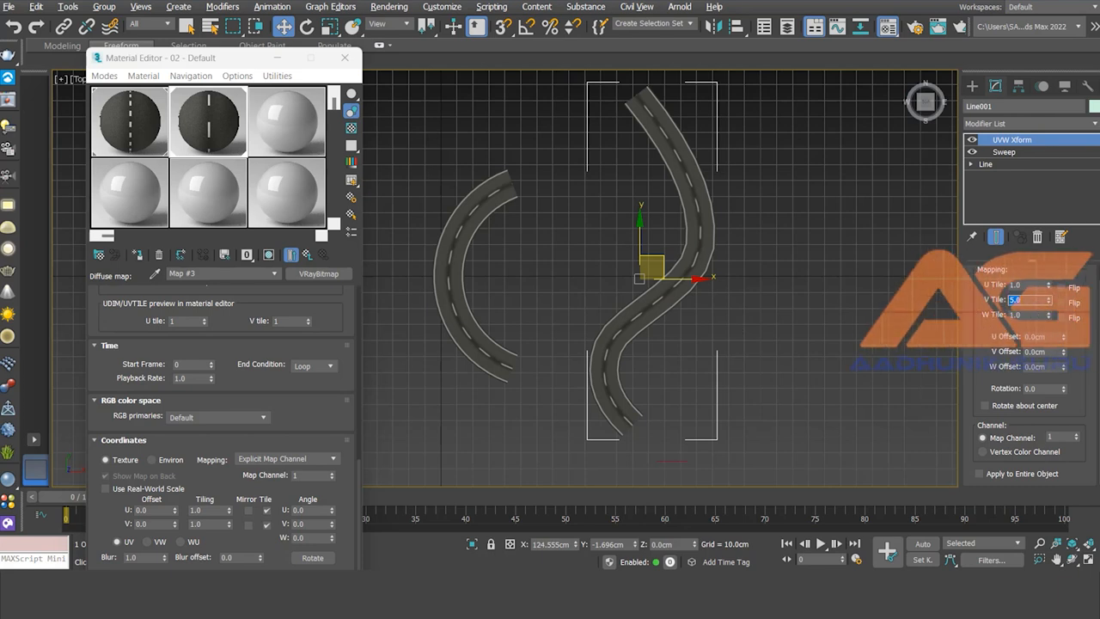
# Smooth the swept road's curves by setting the base line's interpolation steps to 36
pyautogui.keyDown('alt'); pyautogui.moveTo(567, 283); pyautogui.dragTo(580, 238, button='middle'); pyautogui.keyUp('alt')
pyautogui.keyDown('alt'); pyautogui.moveTo(572, 287); pyautogui.dragTo(511, 264, button='middle'); pyautogui.keyUp('alt')
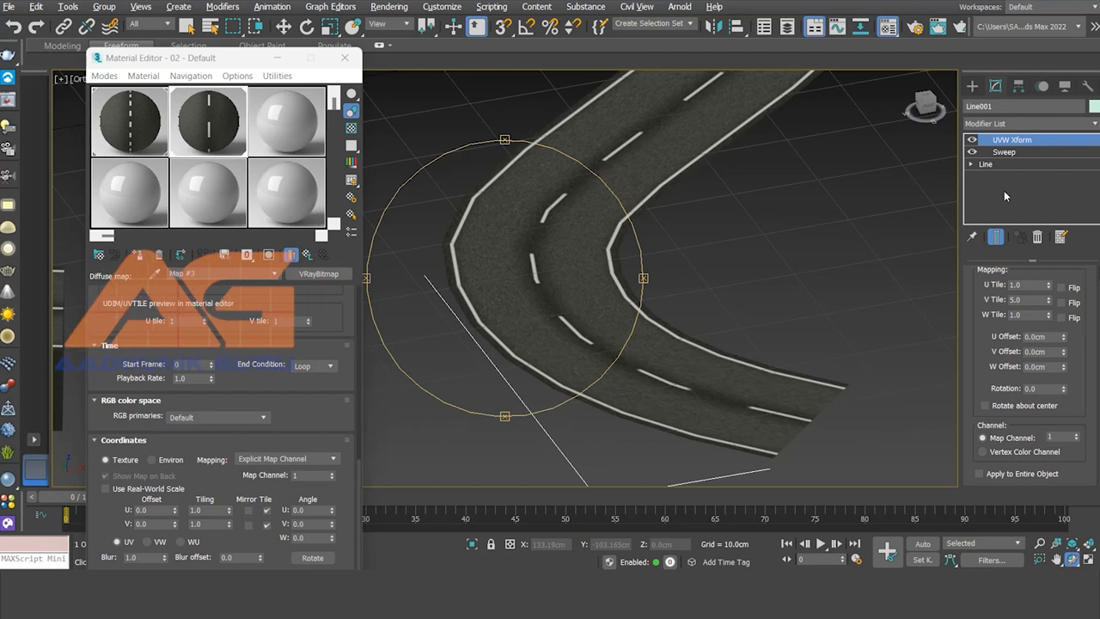
pyautogui.click(985, 164)
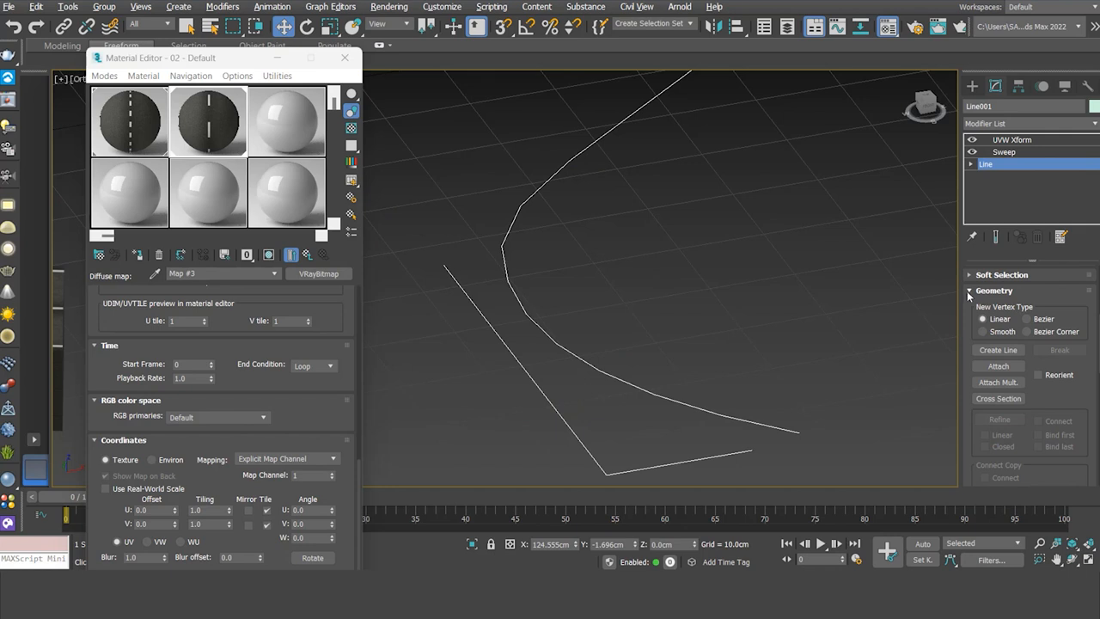
pyautogui.click(970, 292)
pyautogui.scroll(2, 973, 329)
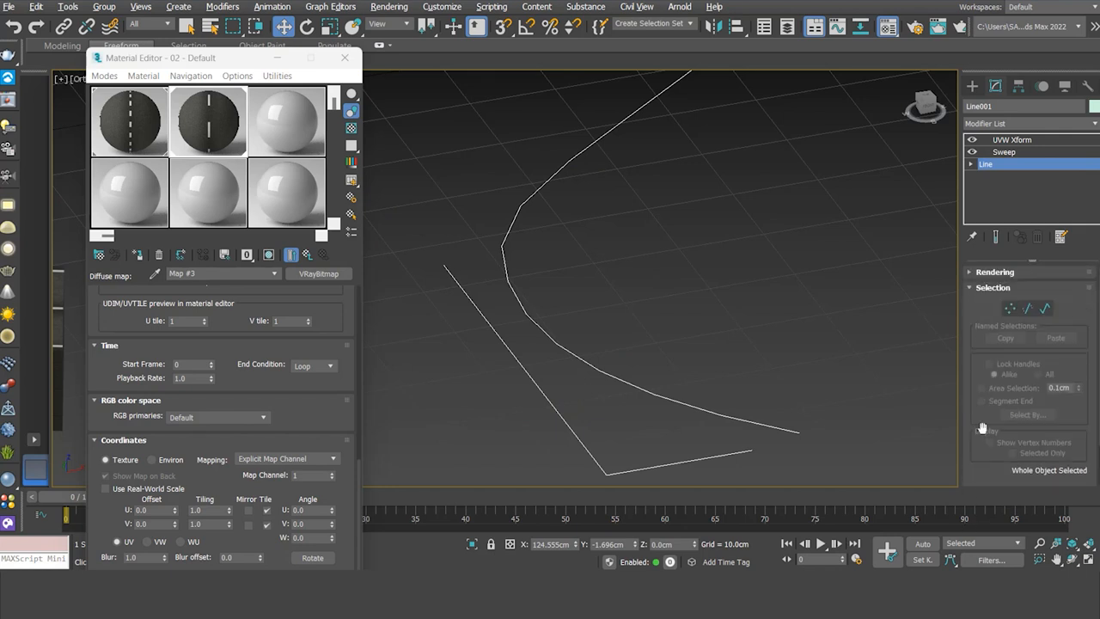
pyautogui.click(979, 288)
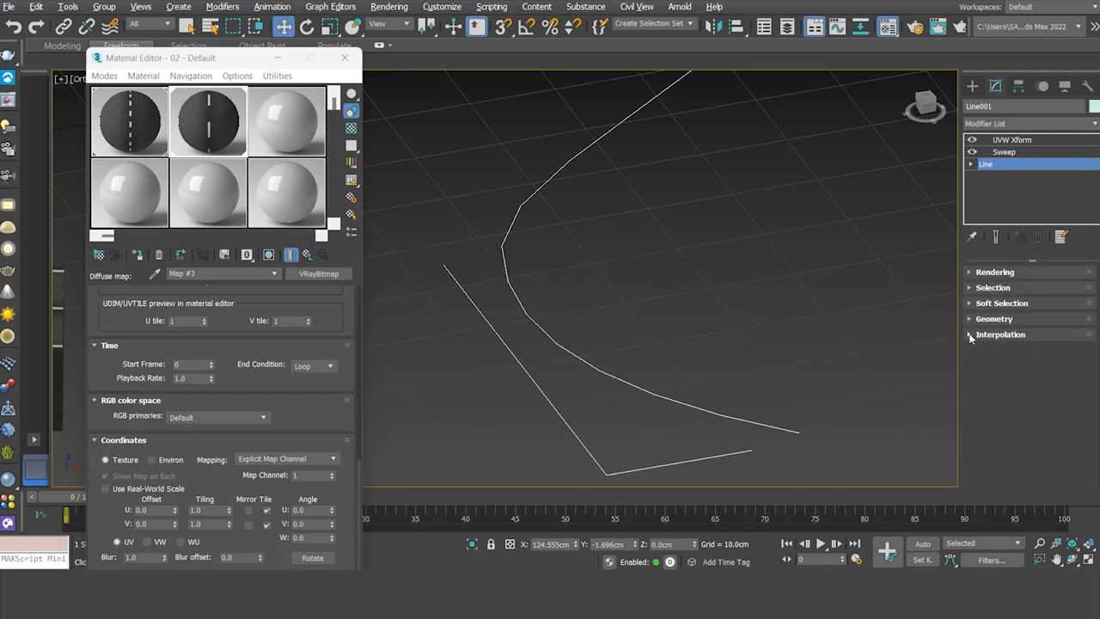
pyautogui.click(970, 336)
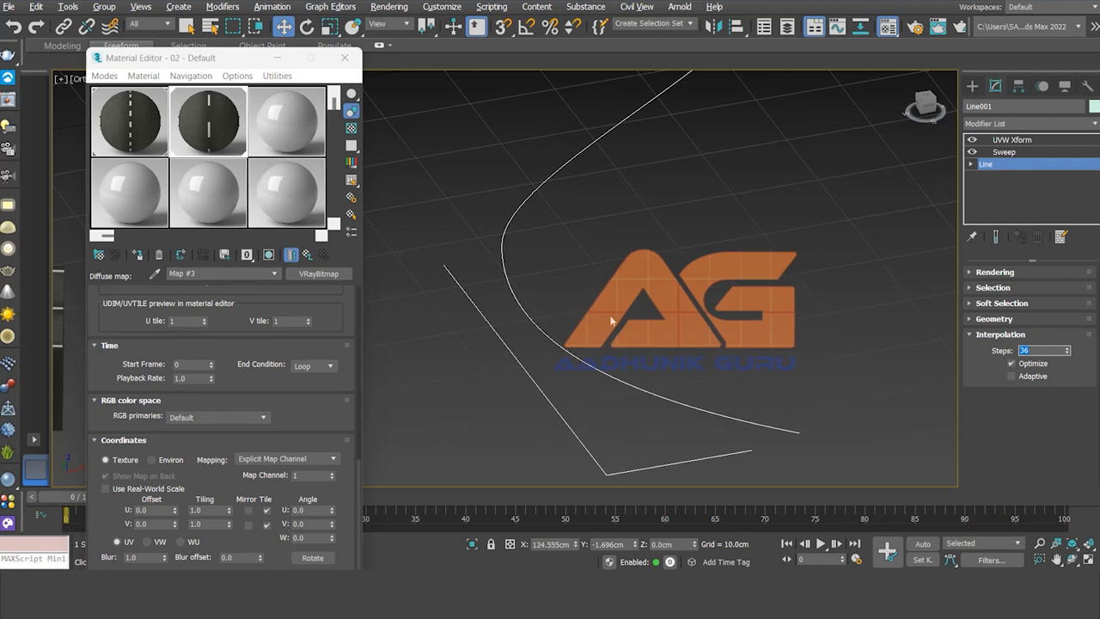
pyautogui.click(1004, 152)
pyautogui.click(750, 264)
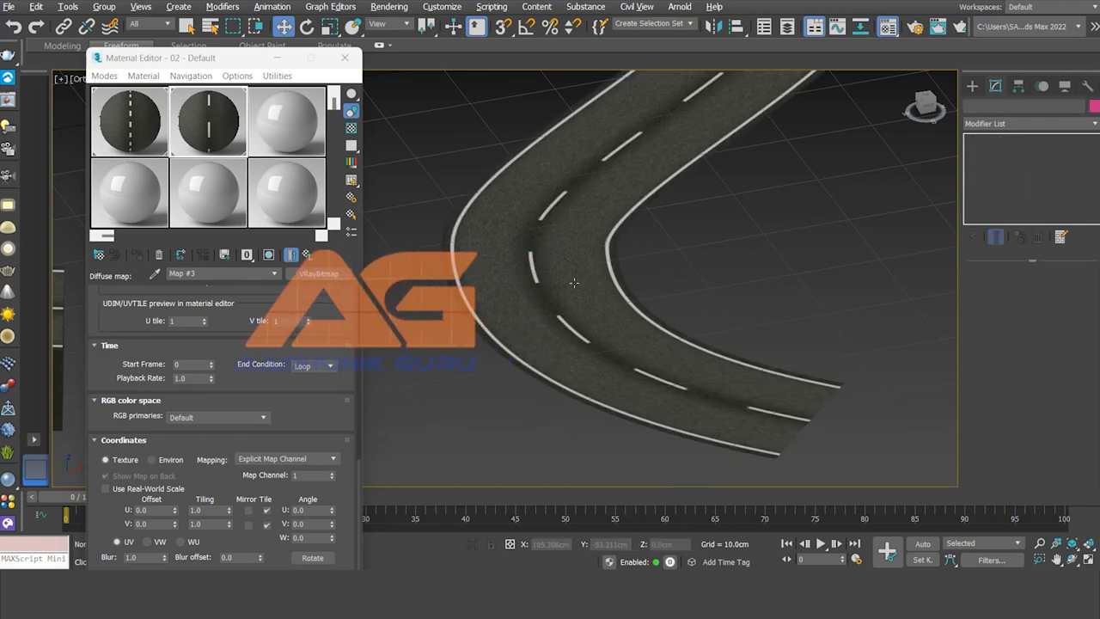
# Flatten the bent road by setting the height of its base box to 1 cm
pyautogui.scroll(-10, 574, 281)
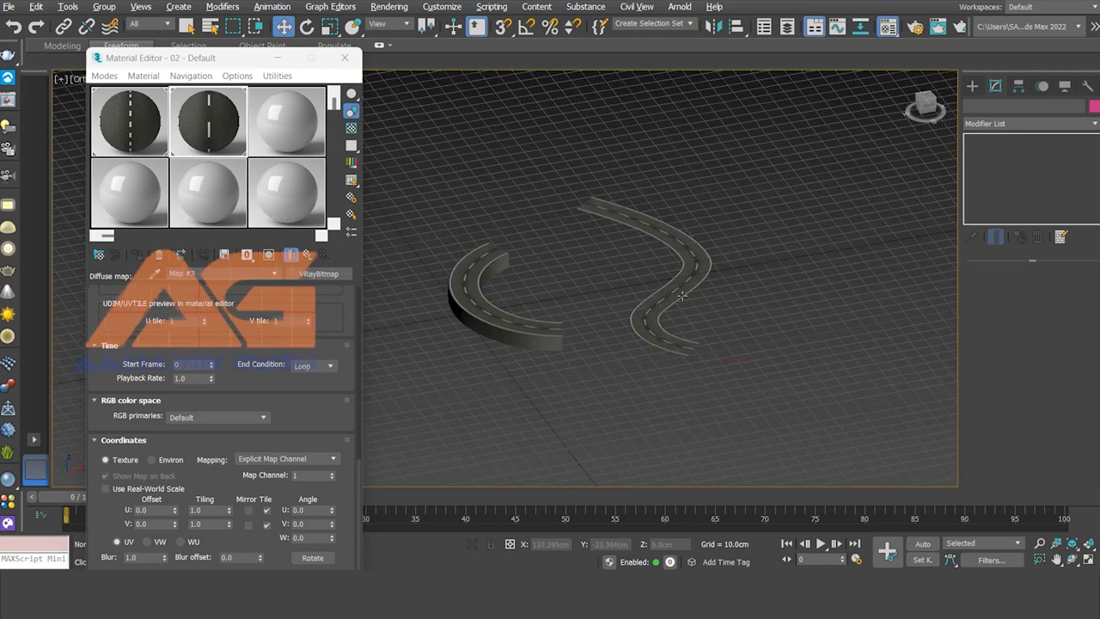
pyautogui.scroll(5, 681, 295)
pyautogui.click(555, 345)
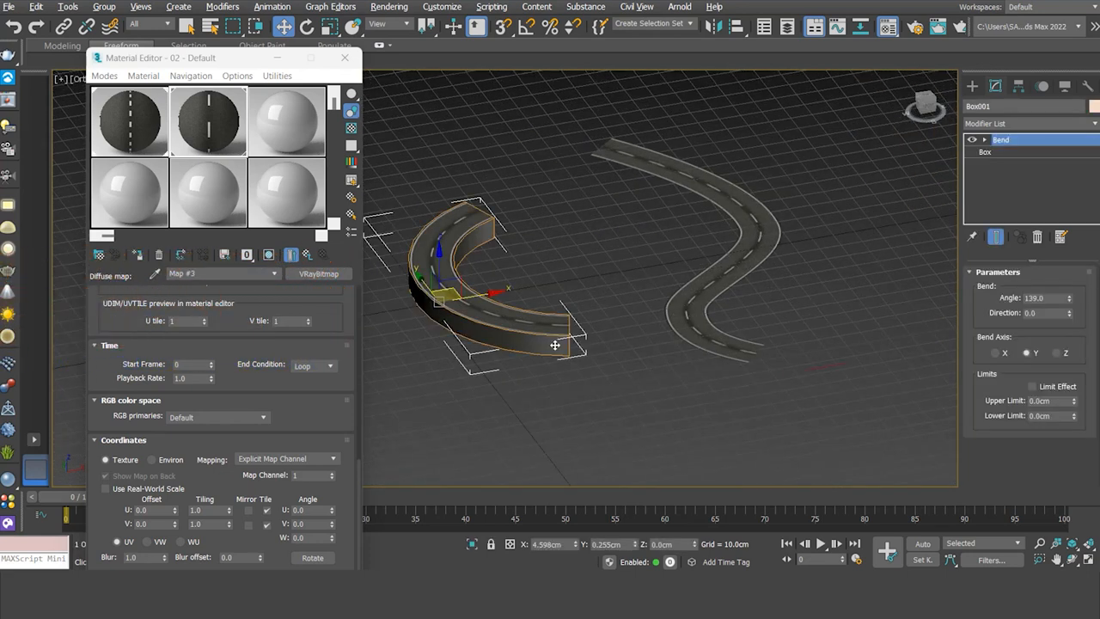
pyautogui.click(986, 152)
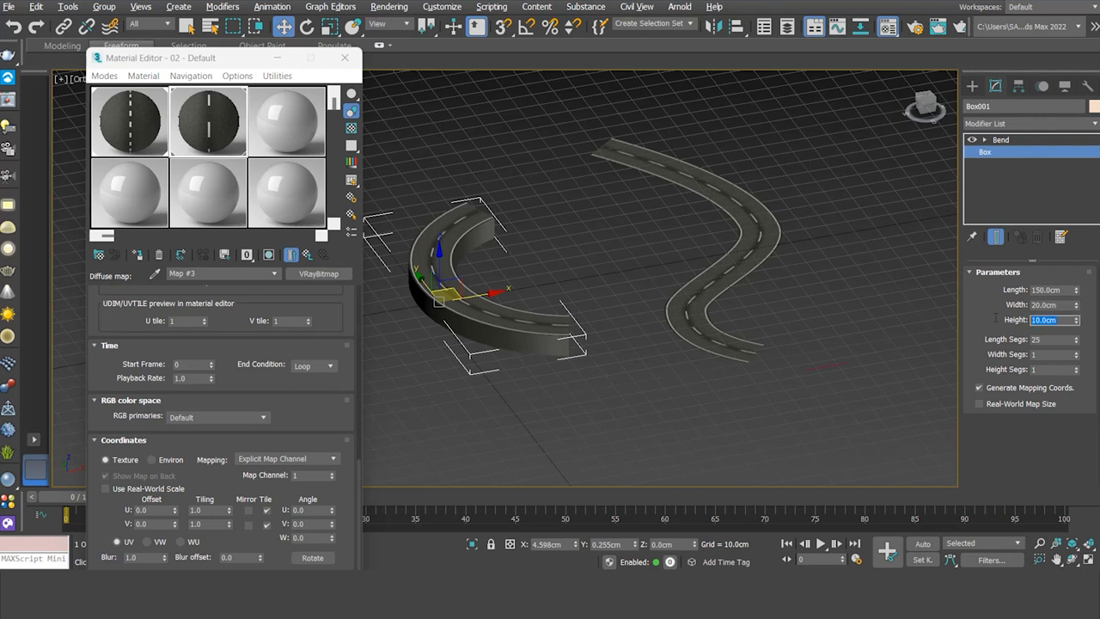
pyautogui.write('1')
pyautogui.press('Return')
pyautogui.click(653, 456)
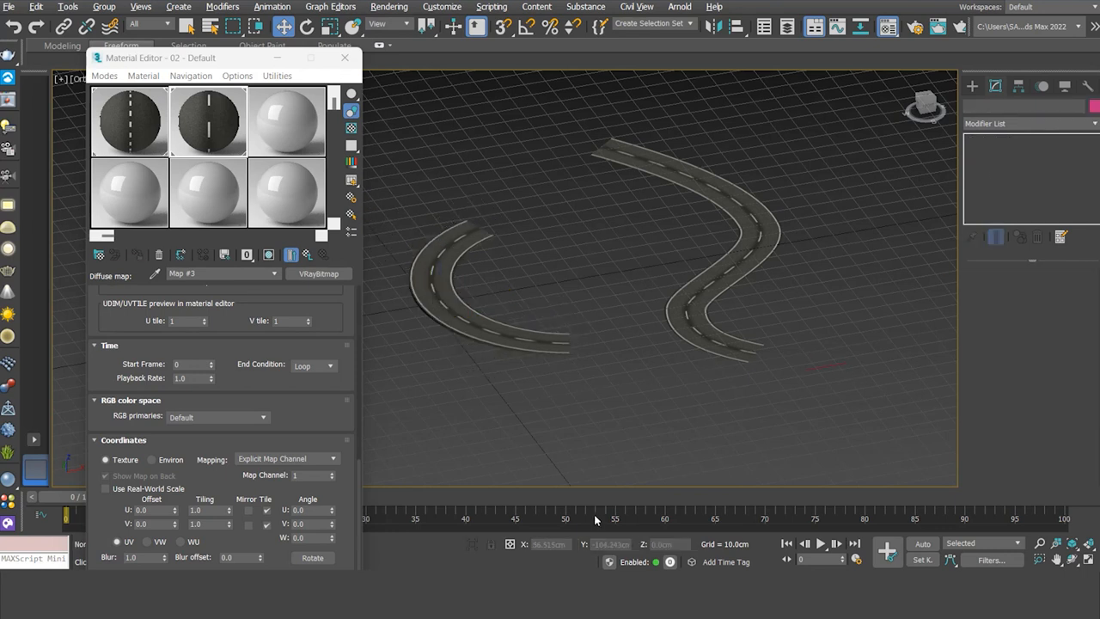
# Inspect the S-shaped road's texture up close and select the road
pyautogui.scroll(6, 686, 343)
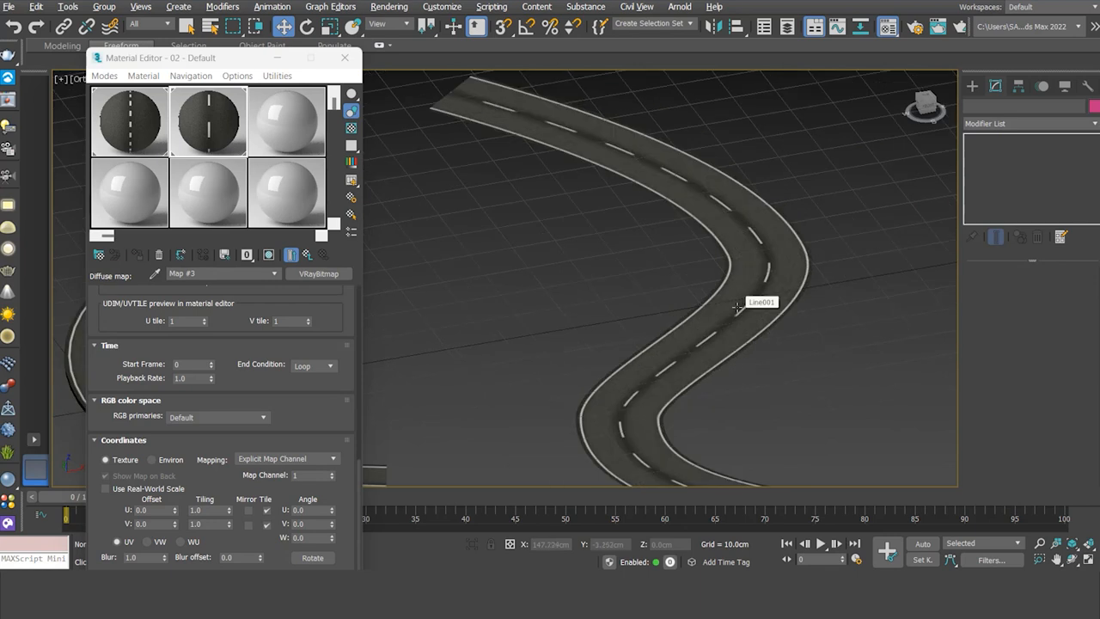
pyautogui.scroll(-5, 755, 292)
pyautogui.click(754, 247)
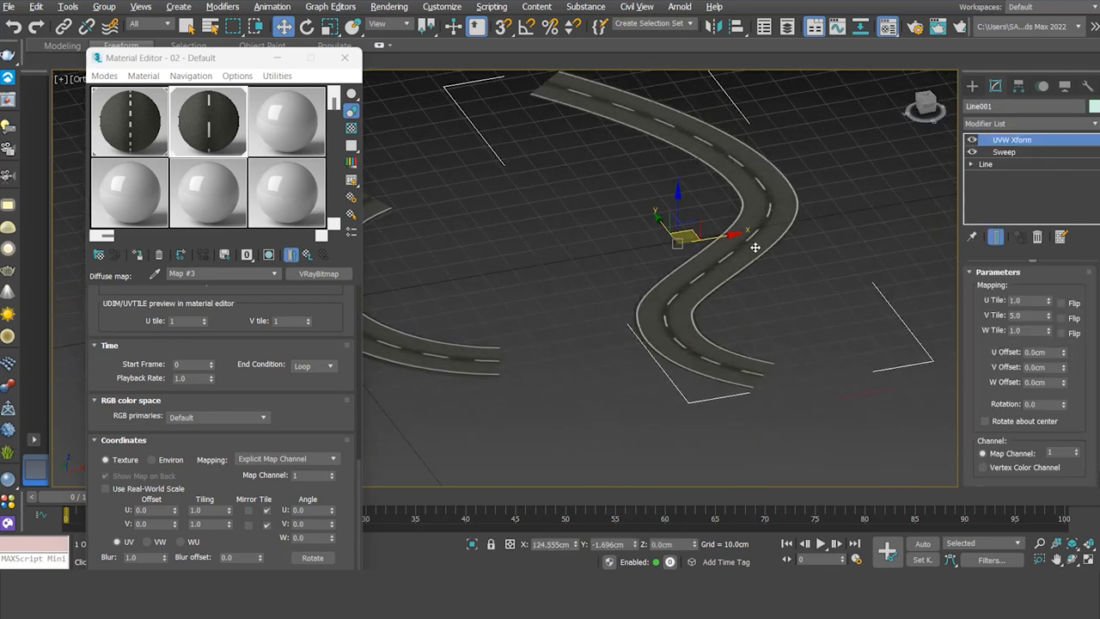